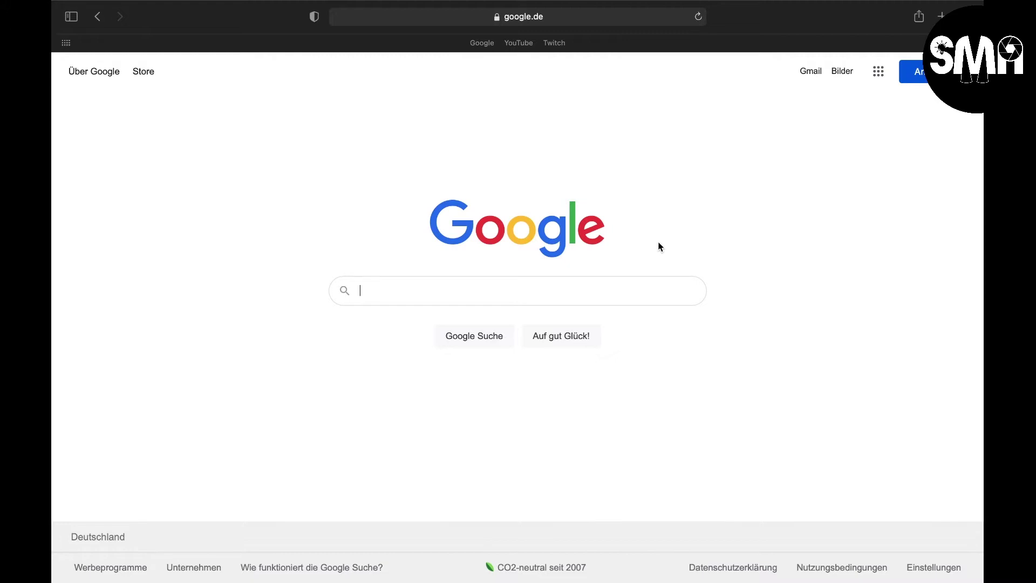
pyautogui.write('gdtf')
# - Search Google for 'gdtf' and go to the GDTF fixture builder on gdtf-share.com
pyautogui.press('Return')
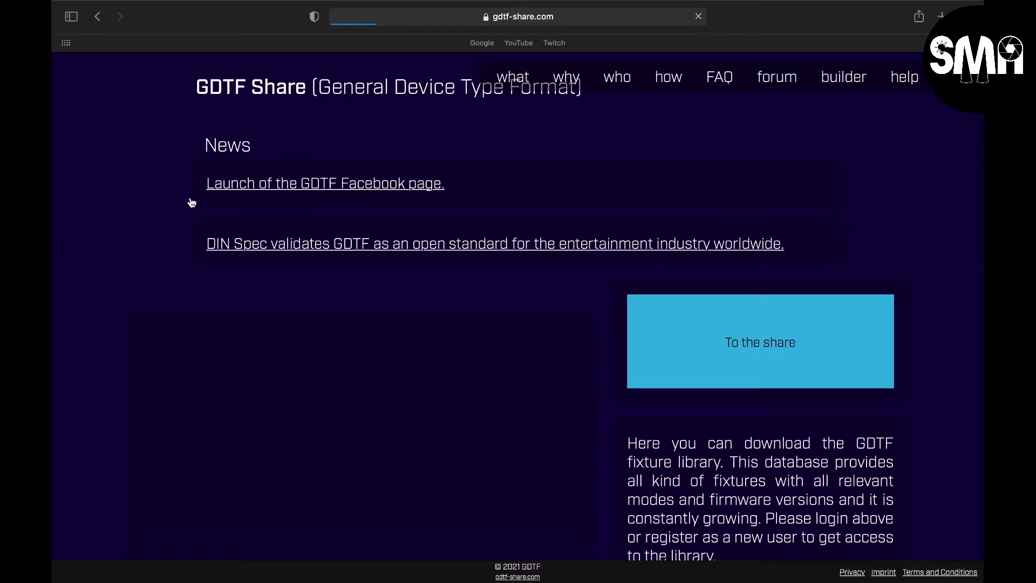
pyautogui.click(832, 78)
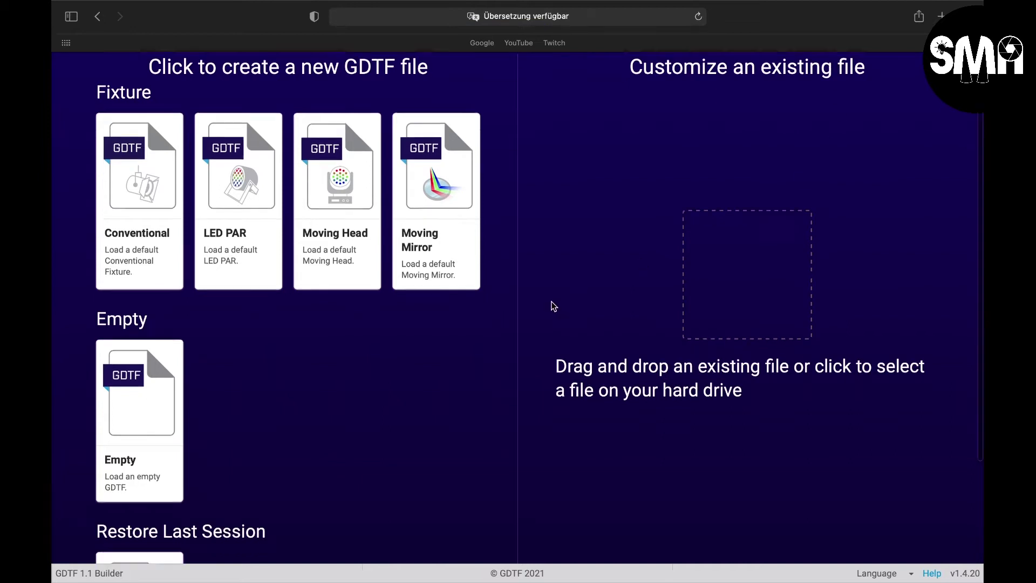
pyautogui.scroll(-5, 550, 306)
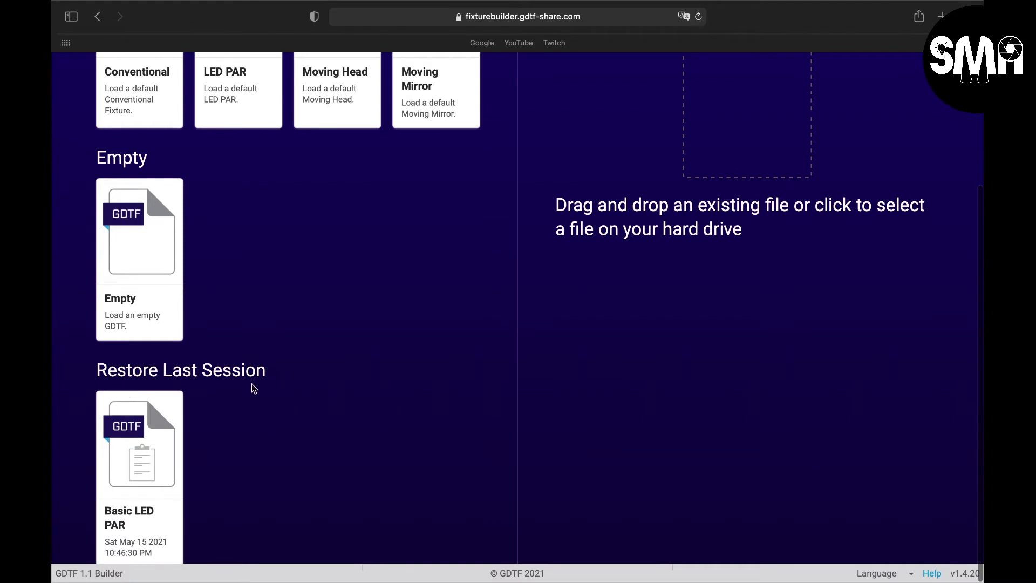
pyautogui.scroll(5, 287, 306)
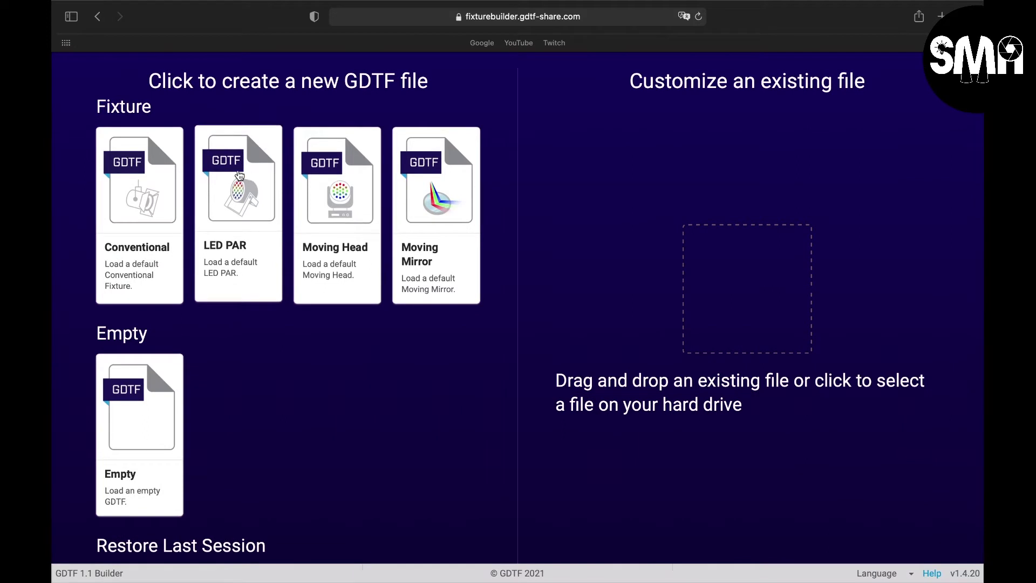
# - Drag the LED PAR template card onto the drop zone to start a new fixture
pyautogui.moveTo(239, 176); pyautogui.dragTo(708, 242)
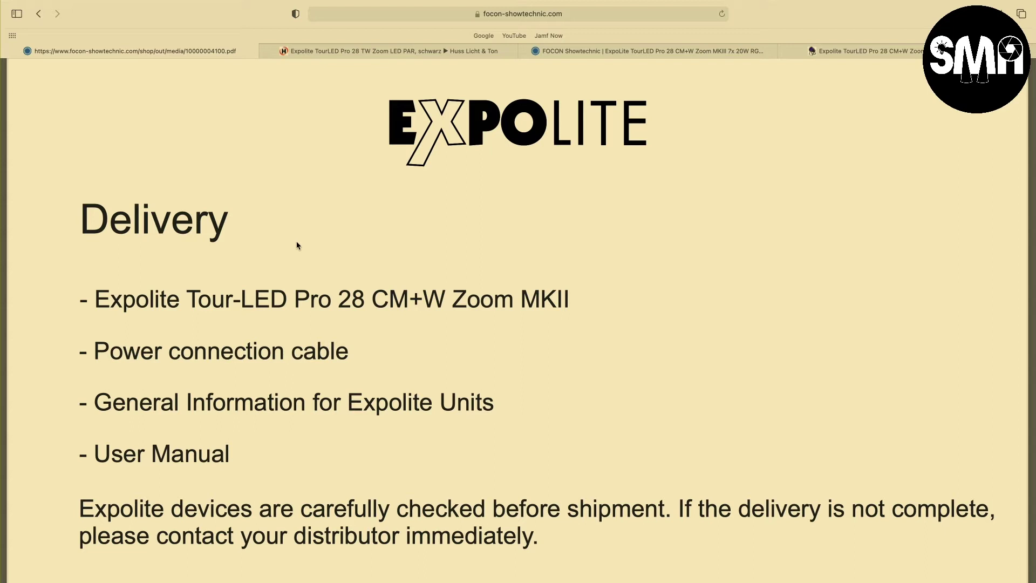
pyautogui.scroll(-1, 296, 245)
pyautogui.scroll(-3, 297, 246)
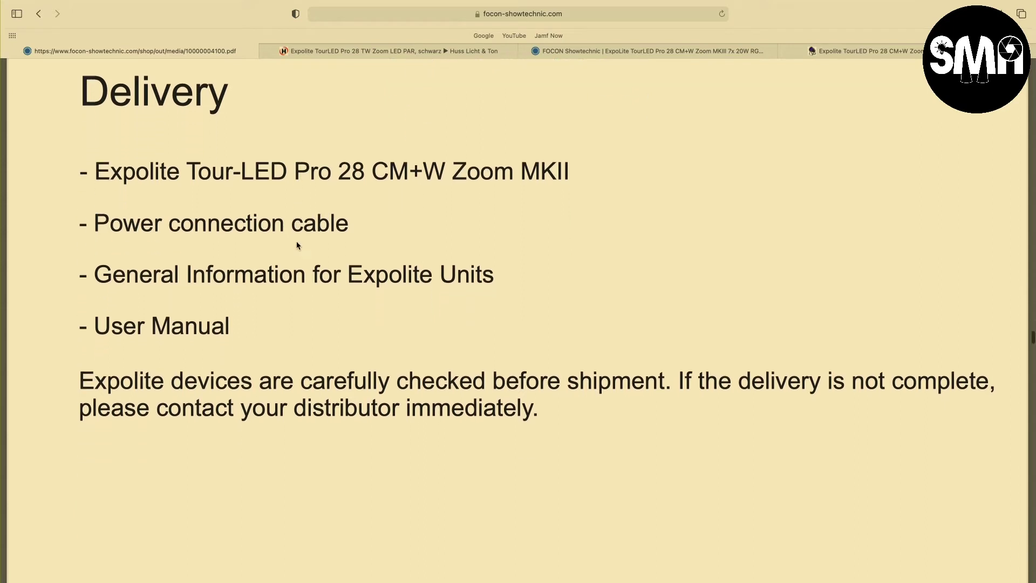
pyautogui.scroll(-2, 298, 246)
pyautogui.scroll(-5, 297, 245)
pyautogui.scroll(-2, 297, 245)
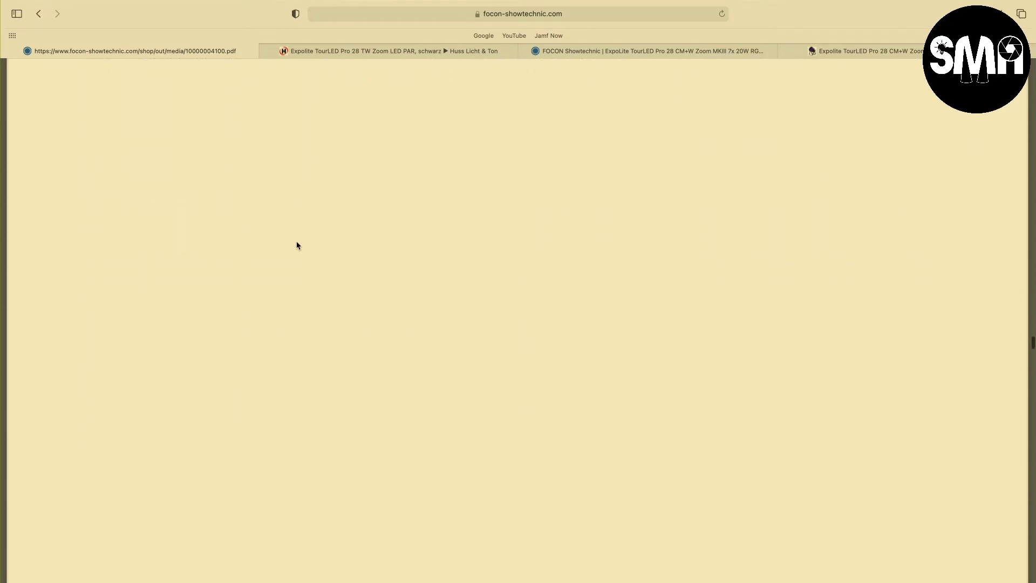
pyautogui.scroll(-2, 298, 245)
pyautogui.scroll(-3, 297, 245)
pyautogui.scroll(-2, 297, 245)
pyautogui.scroll(-1, 298, 246)
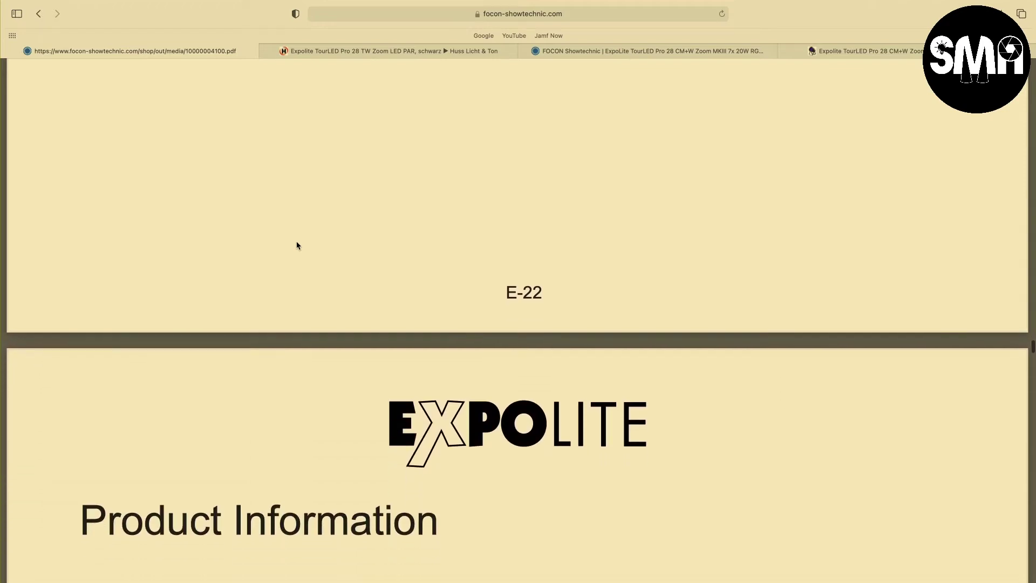
pyautogui.scroll(-2, 298, 245)
pyautogui.scroll(-1, 297, 246)
pyautogui.scroll(-1, 298, 246)
pyautogui.scroll(-2, 297, 245)
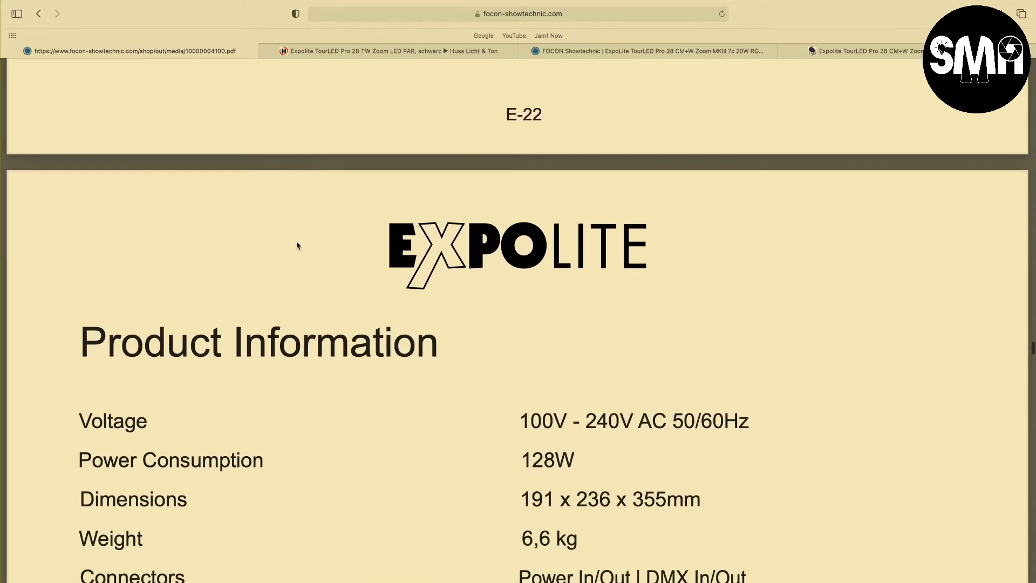
pyautogui.scroll(-1, 296, 245)
pyautogui.scroll(-2, 297, 245)
pyautogui.scroll(-1, 298, 245)
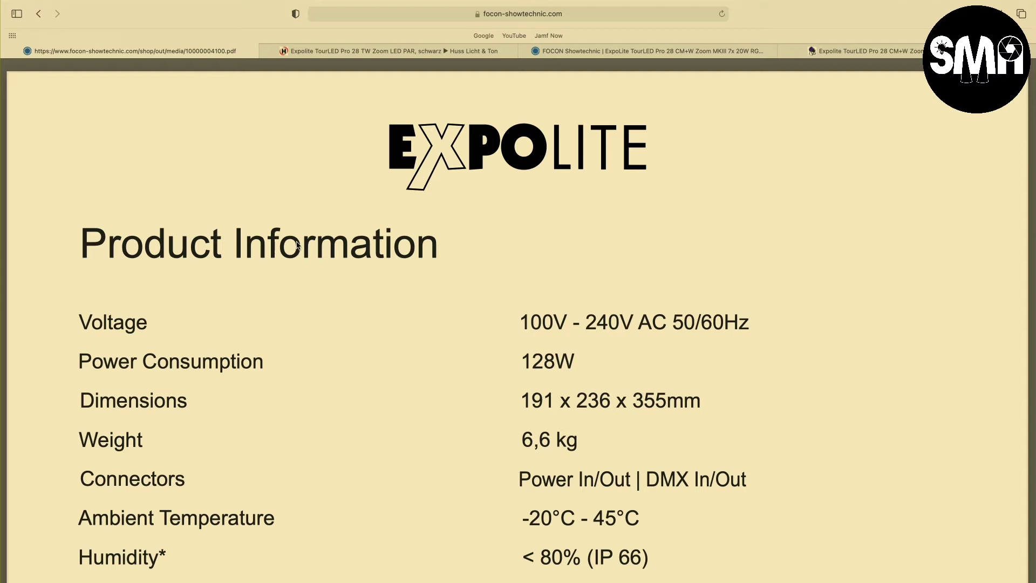
pyautogui.scroll(-1, 297, 245)
pyautogui.scroll(-2, 298, 245)
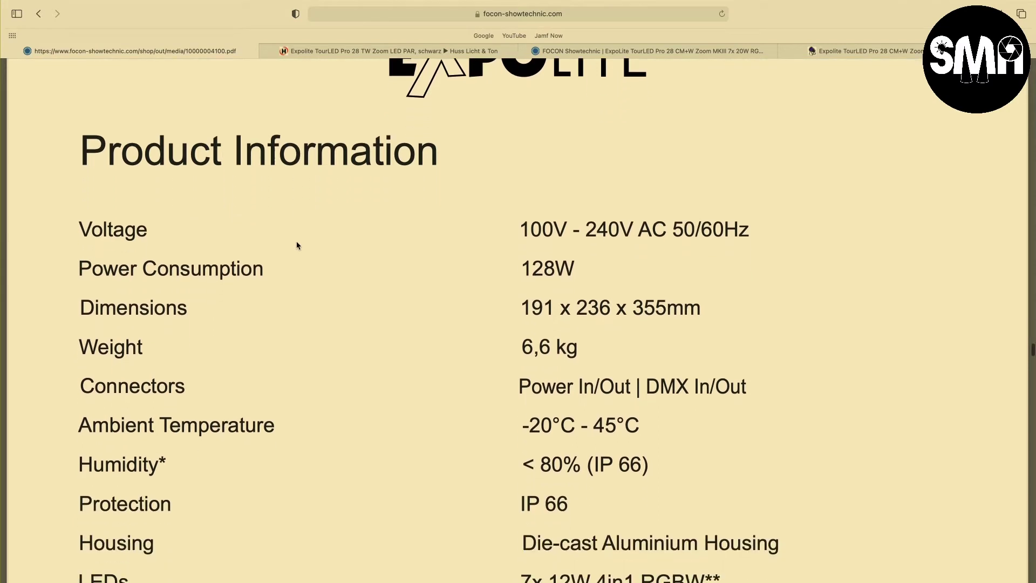
pyautogui.scroll(-2, 297, 245)
pyautogui.scroll(-1, 297, 245)
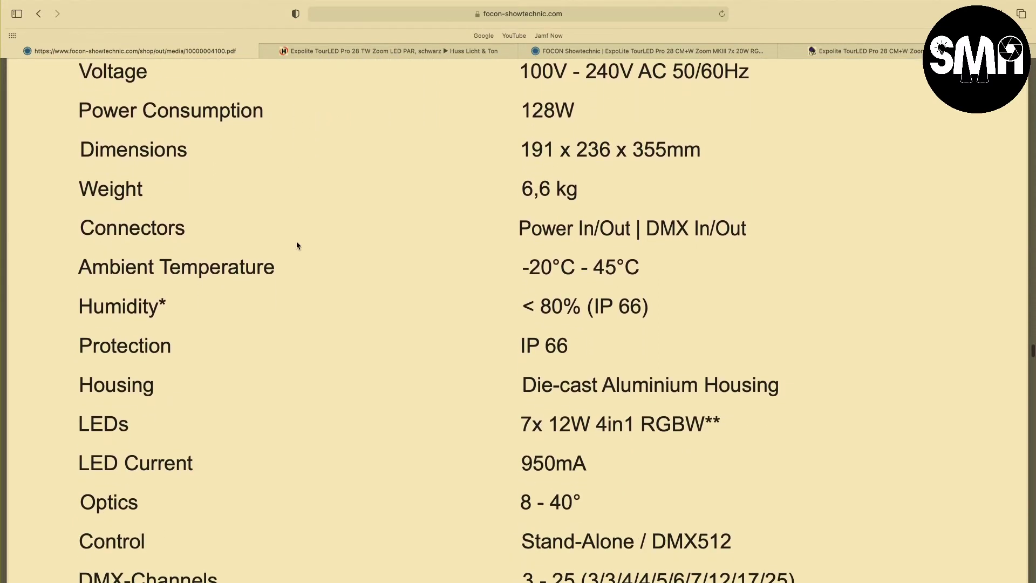
pyautogui.scroll(-3, 297, 245)
pyautogui.scroll(-2, 297, 246)
pyautogui.scroll(-1, 298, 246)
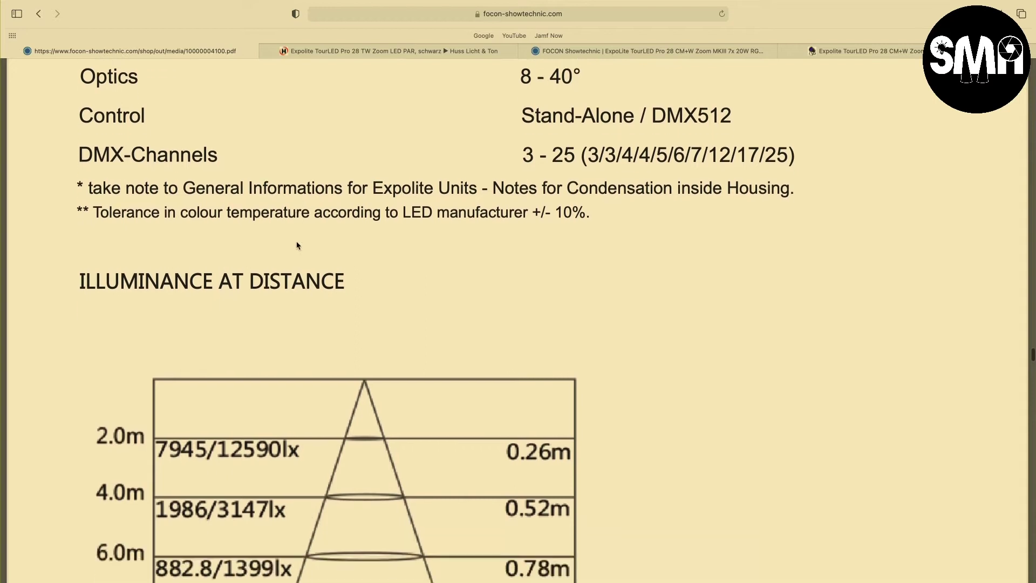
pyautogui.scroll(-3, 297, 245)
pyautogui.scroll(-3, 297, 245)
pyautogui.scroll(-2, 297, 245)
pyautogui.scroll(-2, 297, 246)
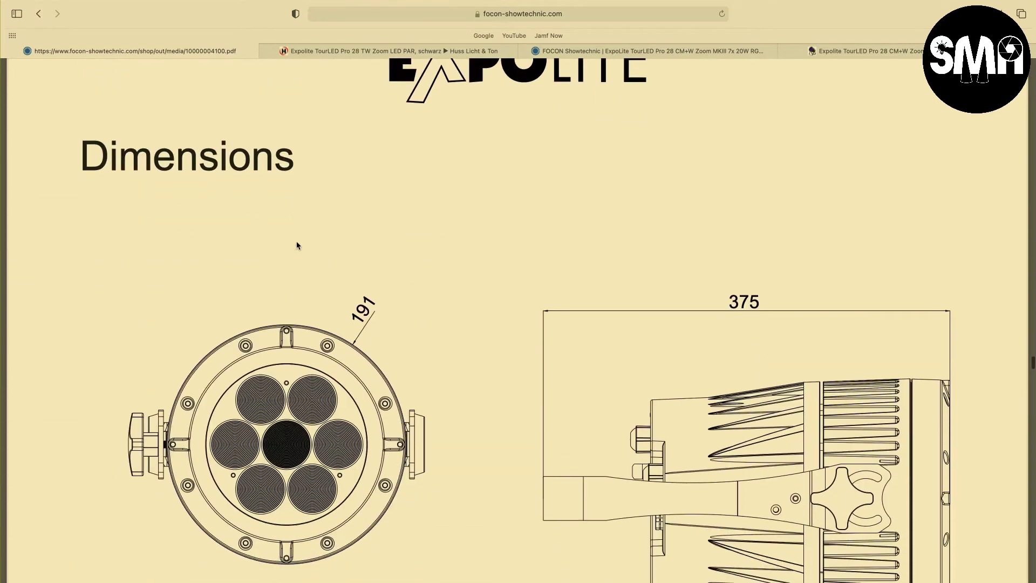
pyautogui.scroll(-1, 297, 245)
pyautogui.scroll(-1, 297, 245)
pyautogui.scroll(-1, 298, 246)
pyautogui.scroll(-2, 297, 245)
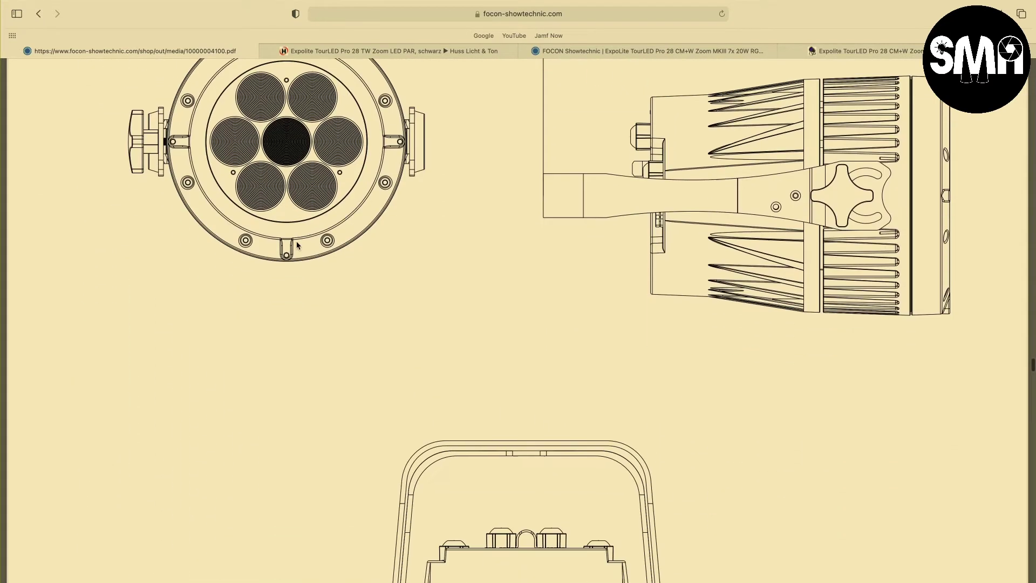
pyautogui.scroll(-2, 297, 244)
pyautogui.scroll(-2, 297, 246)
pyautogui.scroll(-2, 297, 245)
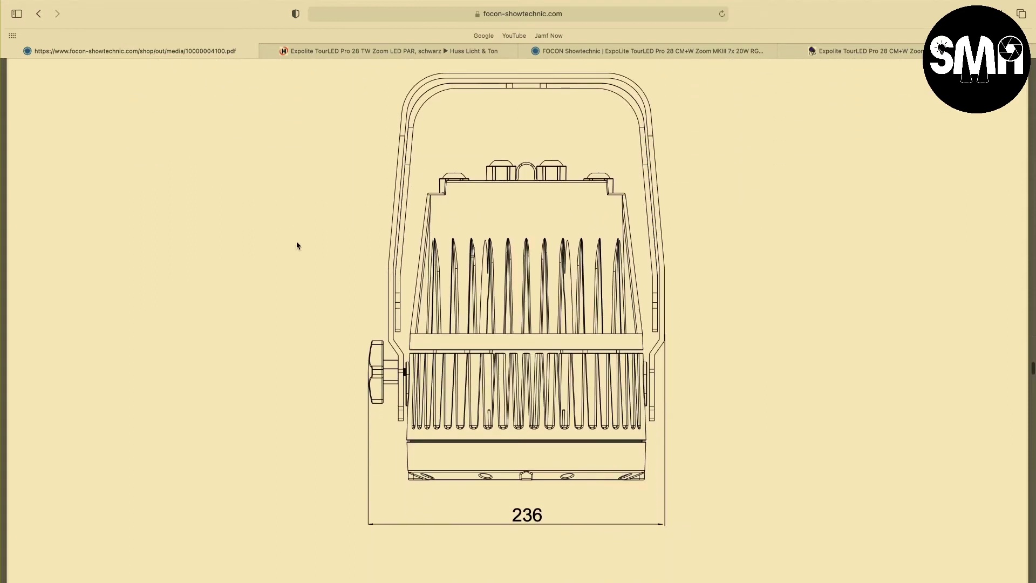
pyautogui.scroll(-1, 297, 245)
pyautogui.scroll(-1, 297, 245)
pyautogui.scroll(-2, 297, 245)
pyautogui.scroll(-1, 298, 245)
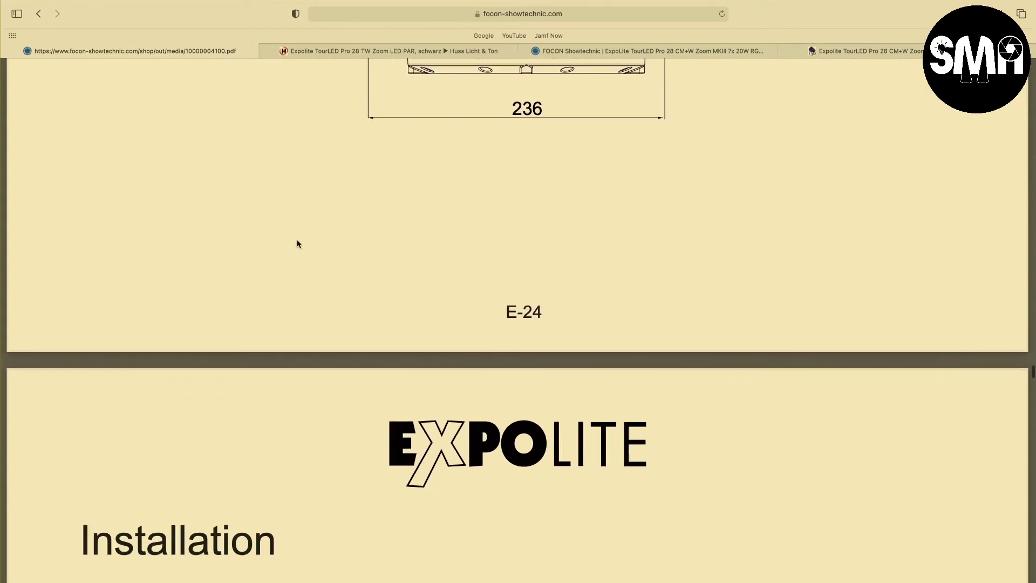
pyautogui.scroll(-2, 297, 245)
pyautogui.scroll(-4, 297, 245)
pyautogui.scroll(-2, 309, 216)
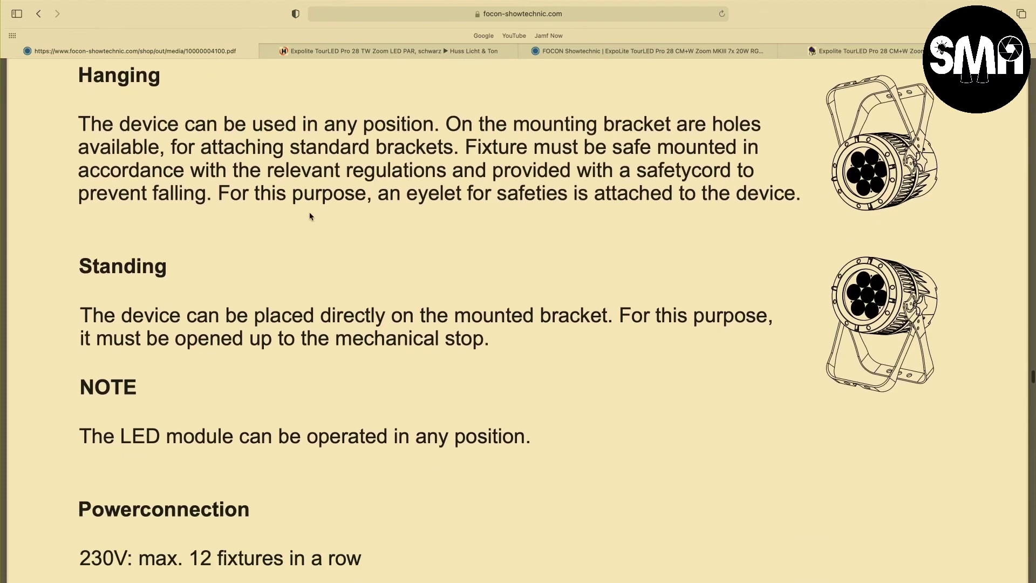
pyautogui.scroll(-1, 309, 216)
pyautogui.scroll(-4, 310, 217)
pyautogui.scroll(-2, 309, 217)
pyautogui.scroll(-3, 310, 216)
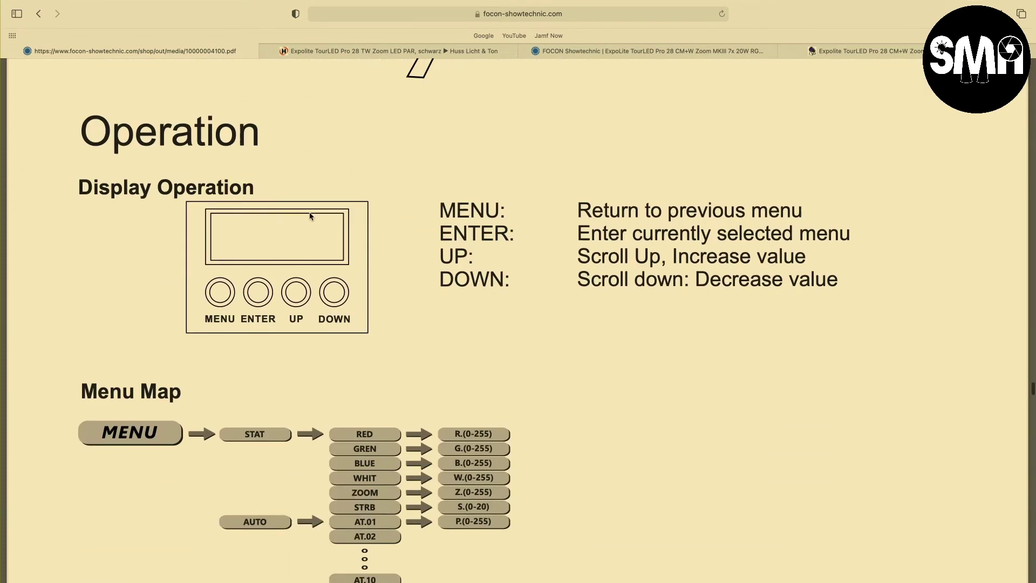
pyautogui.scroll(-3, 309, 216)
pyautogui.scroll(-6, 310, 216)
pyautogui.scroll(-4, 309, 216)
pyautogui.scroll(-5, 309, 216)
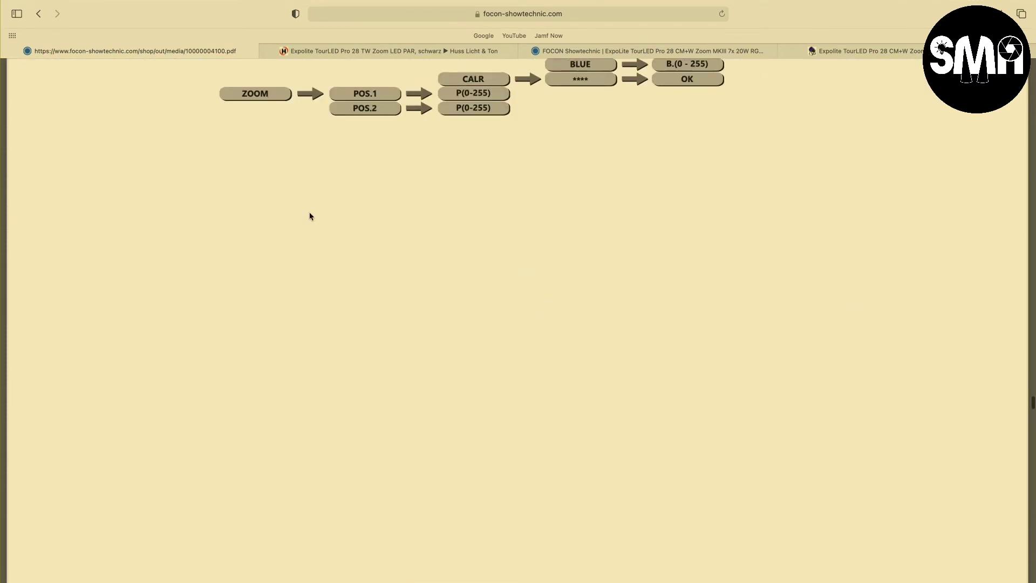
pyautogui.scroll(-4, 309, 216)
pyautogui.scroll(-4, 309, 216)
pyautogui.scroll(-3, 309, 217)
pyautogui.scroll(-5, 310, 217)
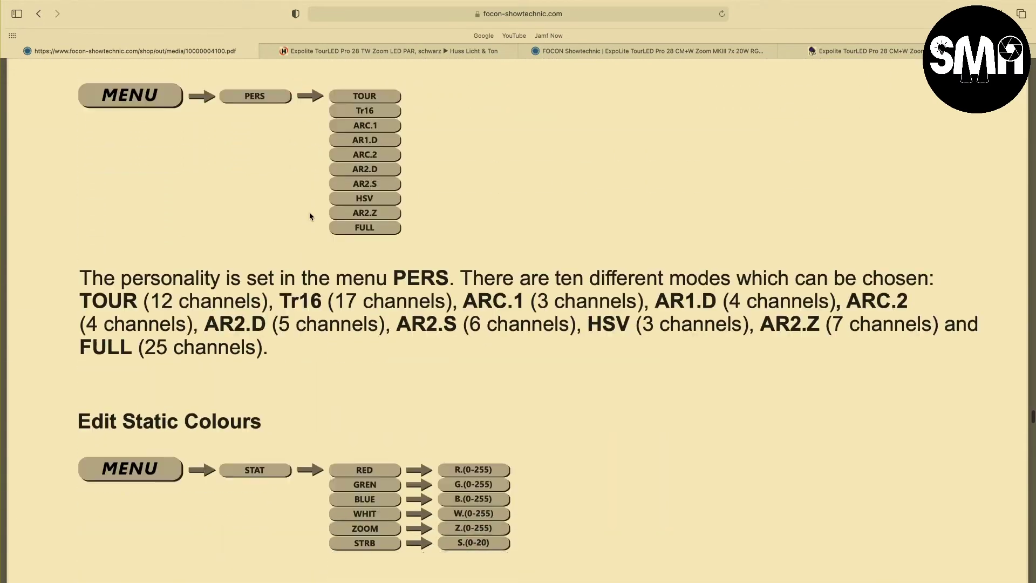
pyautogui.scroll(-4, 309, 216)
pyautogui.scroll(-4, 309, 215)
pyautogui.scroll(-4, 309, 216)
pyautogui.scroll(-4, 309, 216)
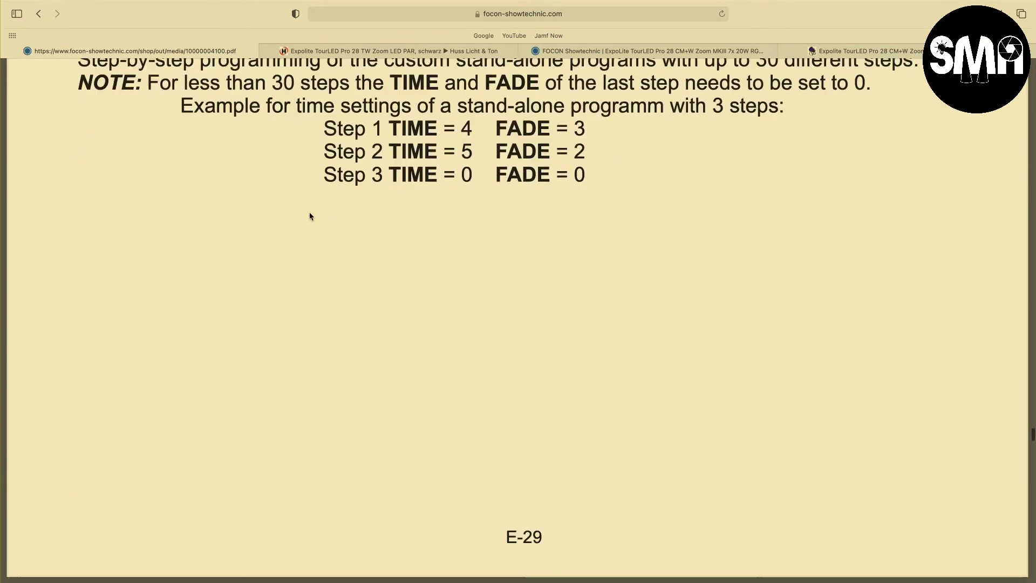
pyautogui.scroll(-4, 309, 216)
pyautogui.scroll(-5, 309, 216)
pyautogui.scroll(-4, 310, 216)
pyautogui.scroll(-4, 309, 216)
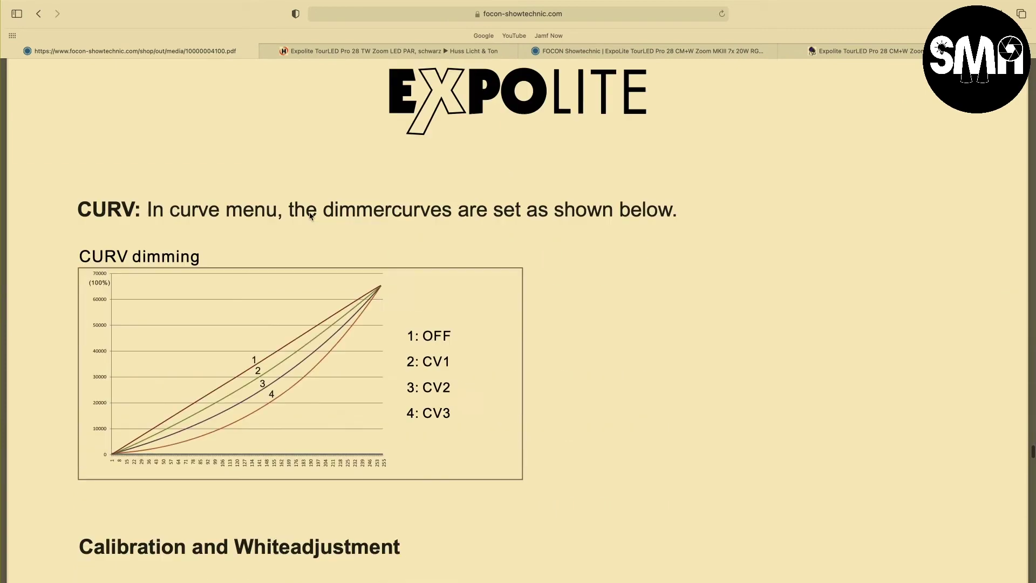
pyautogui.scroll(-5, 310, 216)
pyautogui.scroll(-4, 309, 216)
pyautogui.scroll(-4, 310, 217)
pyautogui.scroll(-3, 309, 216)
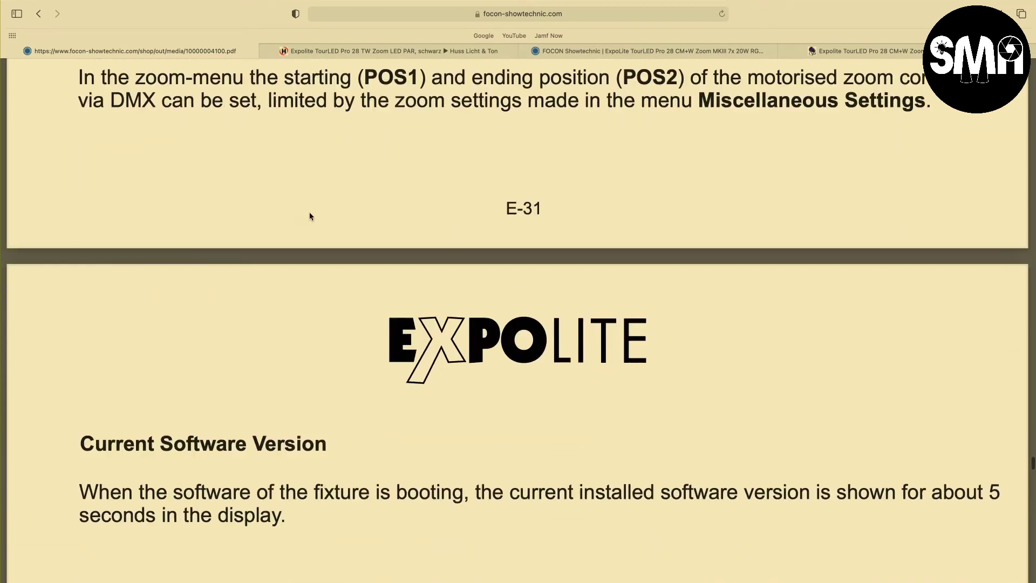
pyautogui.scroll(-3, 309, 216)
pyautogui.scroll(-4, 309, 216)
pyautogui.scroll(-5, 309, 216)
pyautogui.scroll(-4, 309, 215)
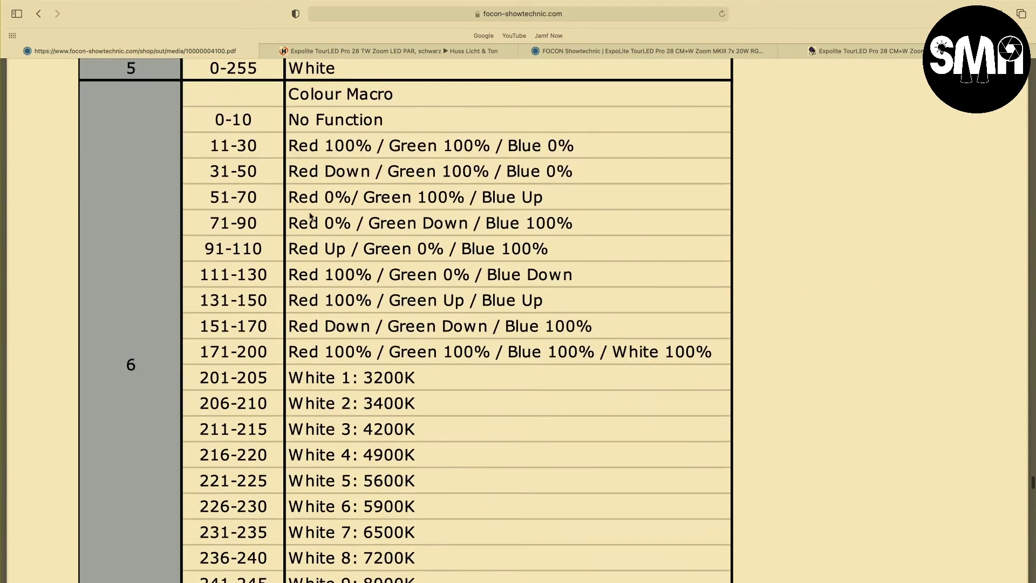
pyautogui.scroll(-2, 309, 216)
pyautogui.scroll(2, 309, 216)
pyautogui.scroll(1, 309, 216)
pyautogui.scroll(2, 309, 216)
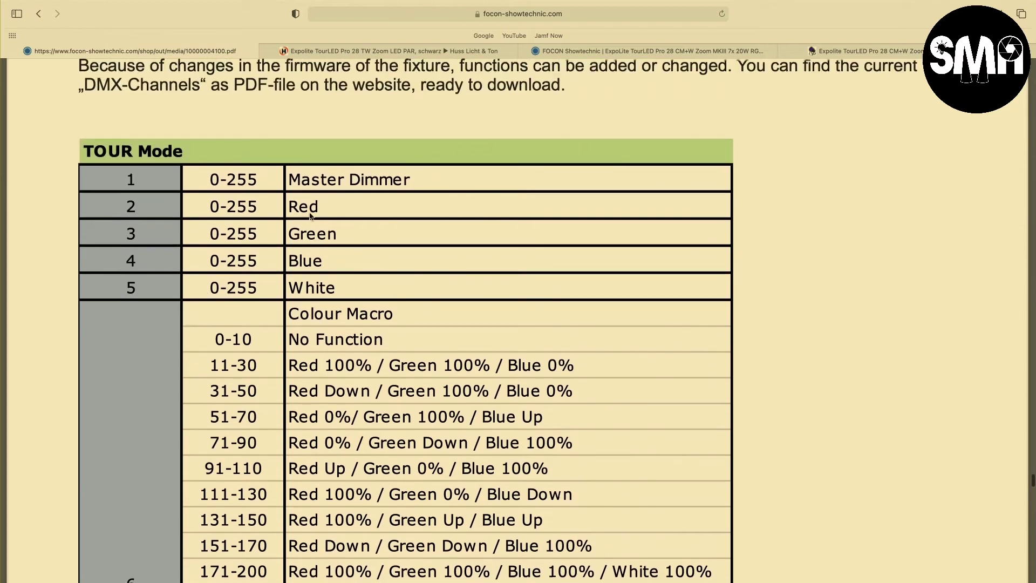
pyautogui.scroll(2, 309, 217)
pyautogui.scroll(-3, 309, 216)
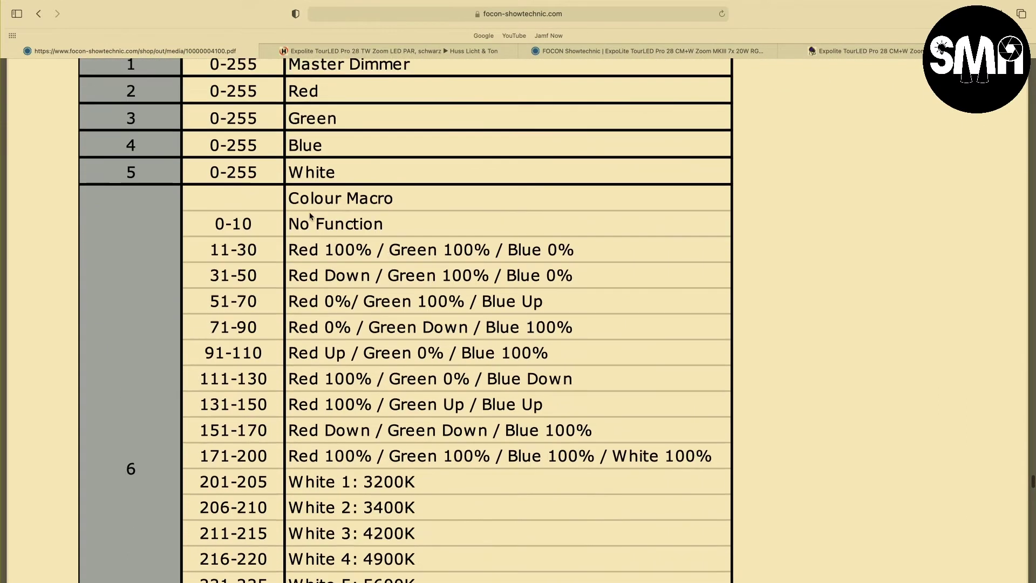
pyautogui.scroll(-3, 309, 217)
pyautogui.scroll(-4, 310, 216)
pyautogui.scroll(-5, 309, 217)
pyautogui.scroll(-3, 309, 216)
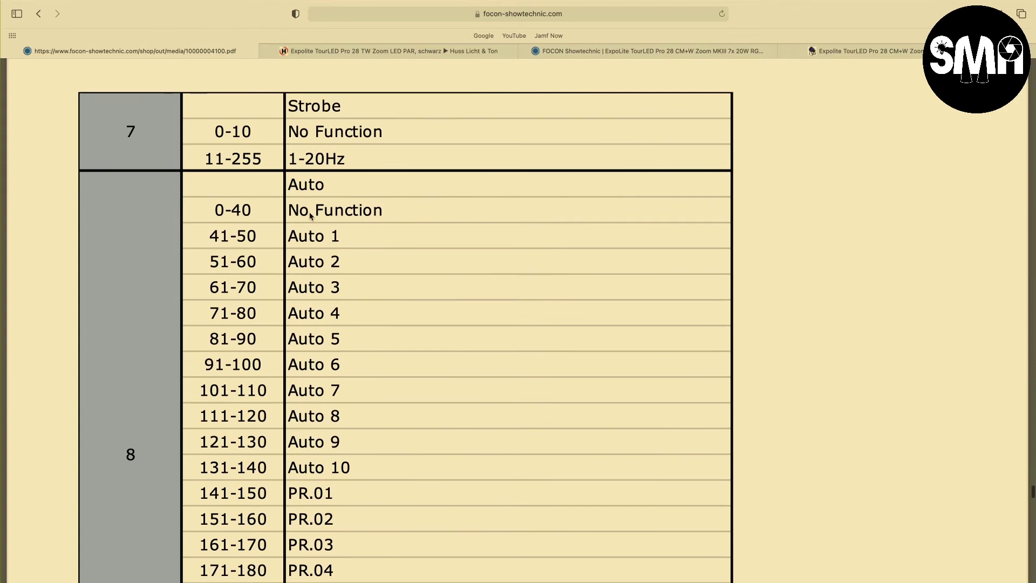
pyautogui.scroll(-2, 309, 215)
pyautogui.scroll(-4, 309, 216)
pyautogui.scroll(-5, 310, 216)
pyautogui.scroll(-3, 309, 216)
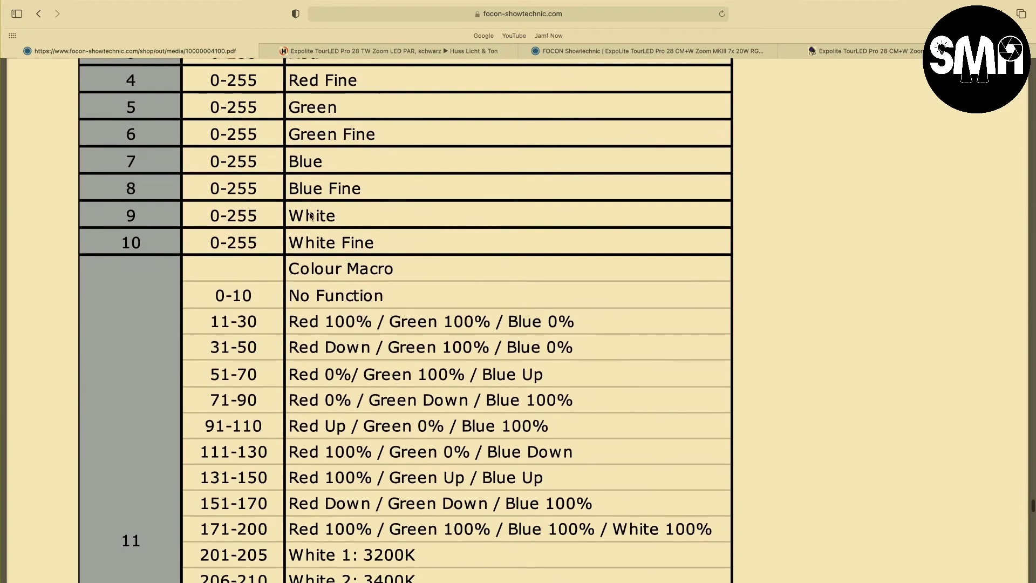
pyautogui.scroll(-4, 310, 216)
pyautogui.scroll(-3, 310, 216)
pyautogui.scroll(-4, 311, 217)
pyautogui.scroll(-3, 311, 215)
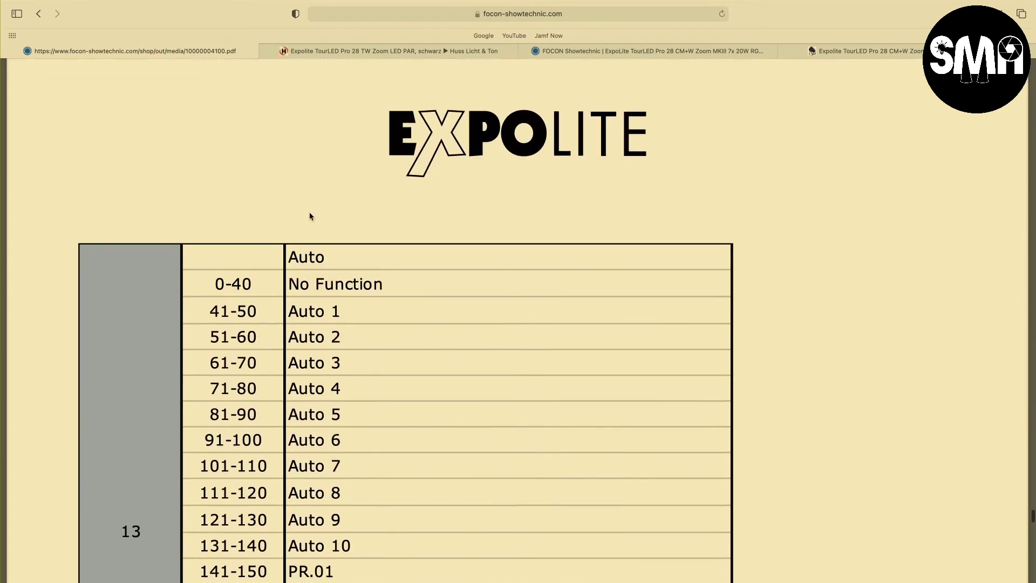
pyautogui.scroll(-4, 310, 217)
pyautogui.scroll(-3, 310, 216)
pyautogui.scroll(-4, 310, 216)
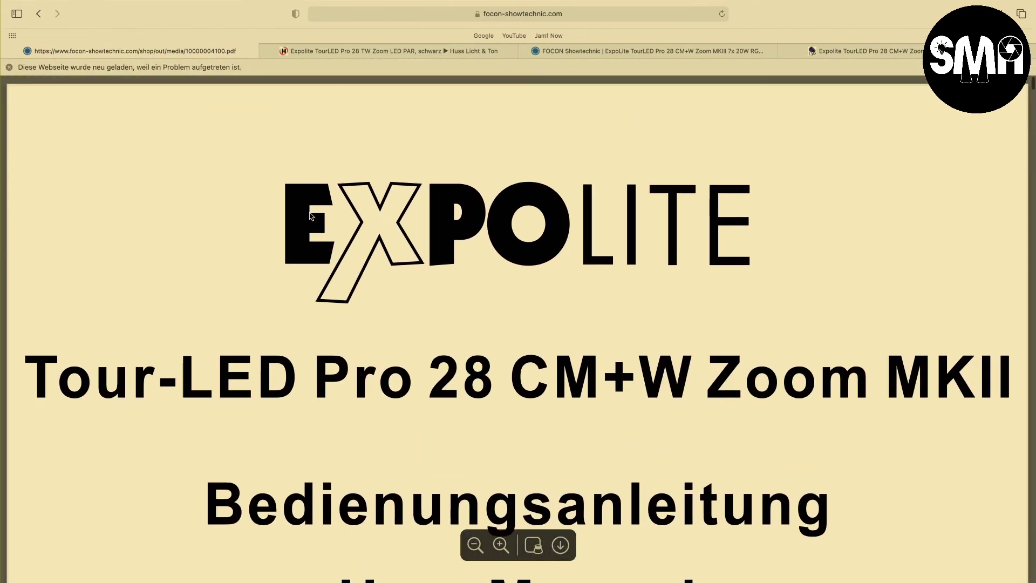
pyautogui.scroll(-3, 309, 216)
pyautogui.scroll(-1, 309, 215)
pyautogui.scroll(2, 309, 216)
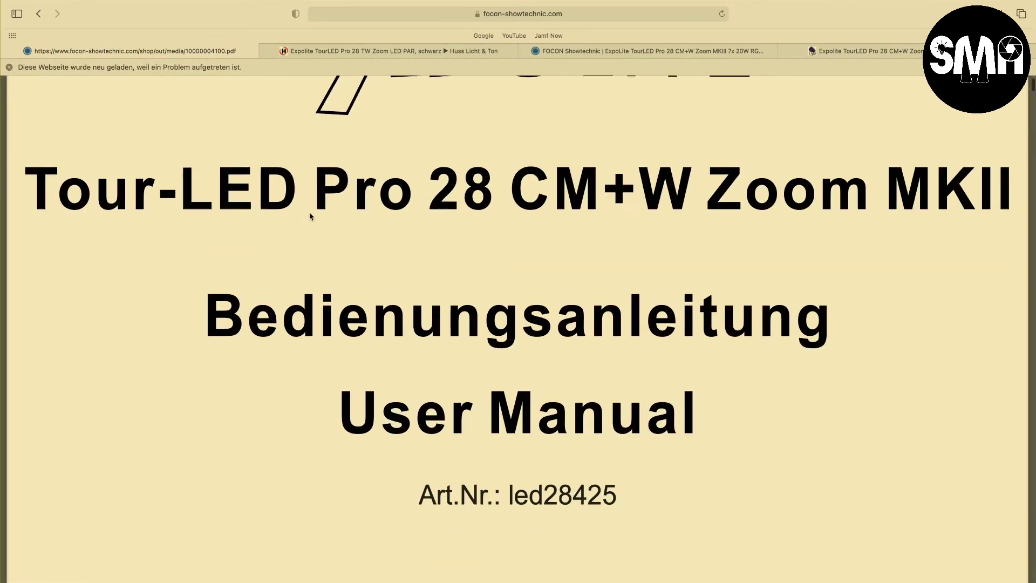
pyautogui.scroll(-1, 309, 216)
pyautogui.scroll(-5, 309, 216)
pyautogui.scroll(-3, 310, 216)
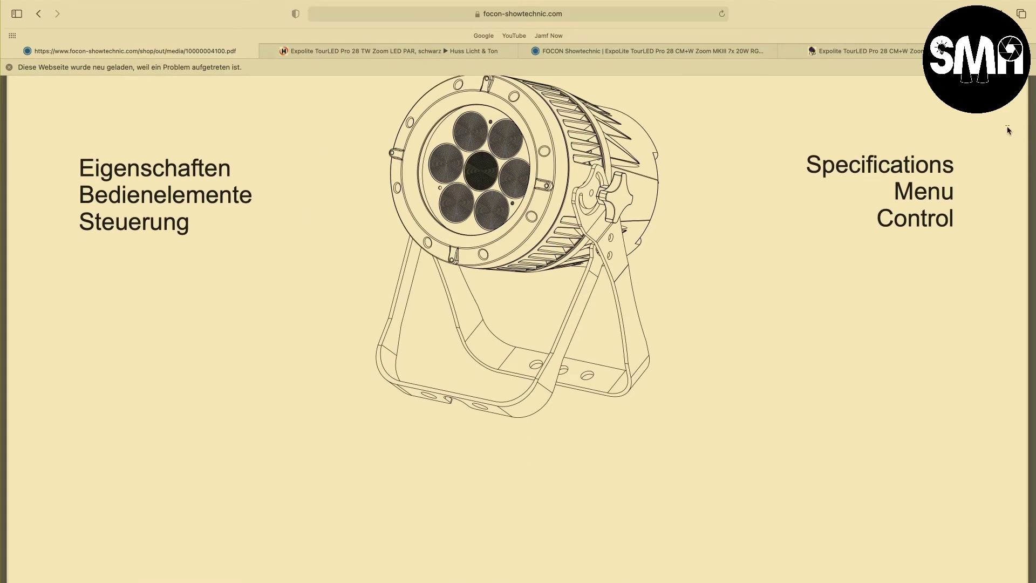
pyautogui.scroll(-5, 1017, 163)
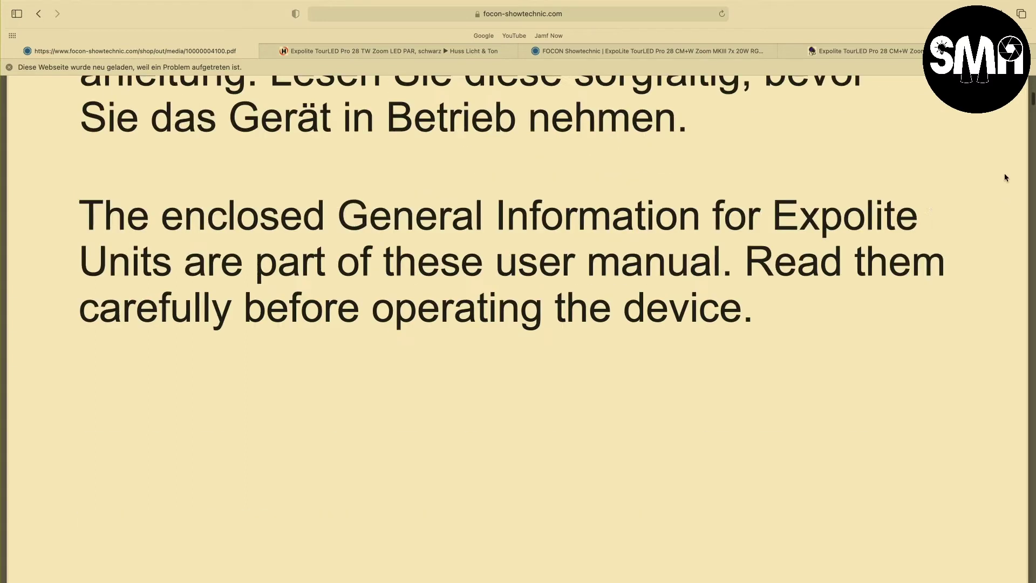
pyautogui.scroll(-5, 1004, 174)
pyautogui.scroll(-5, 1003, 175)
pyautogui.scroll(-5, 1012, 174)
pyautogui.scroll(-5, 1022, 153)
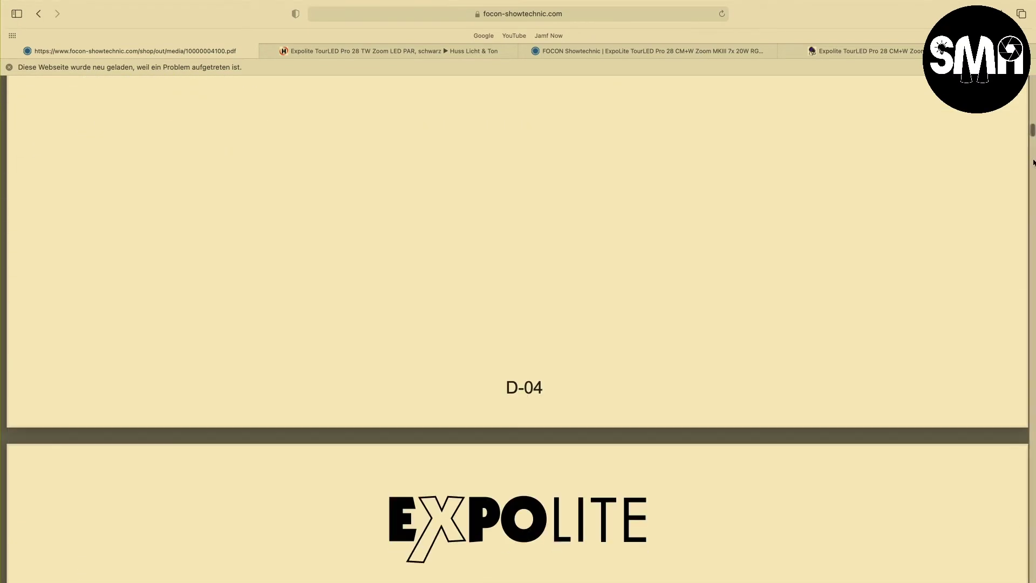
pyautogui.moveTo(1031, 135); pyautogui.dragTo(1032, 512)
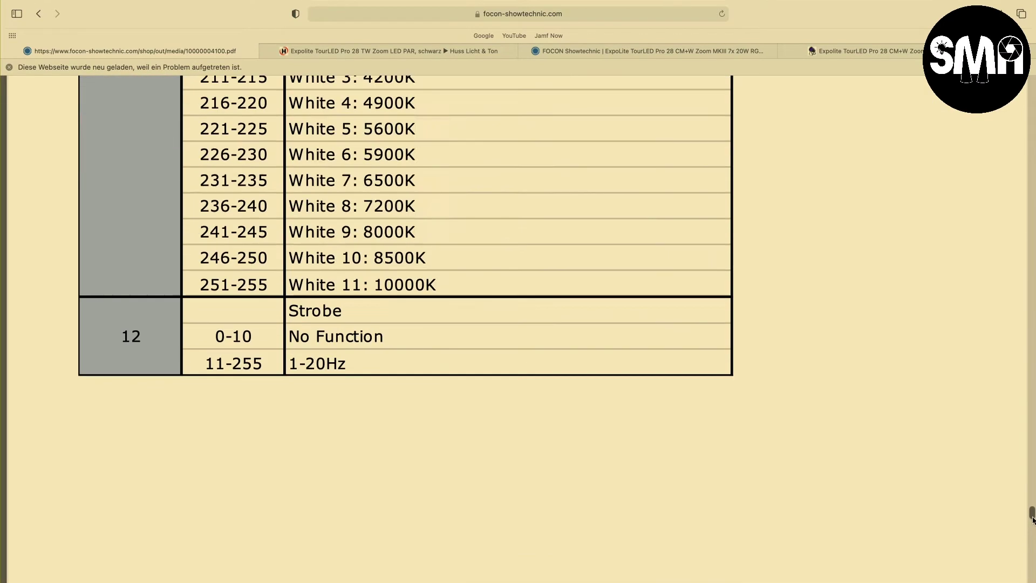
pyautogui.moveTo(1032, 511); pyautogui.dragTo(1032, 528)
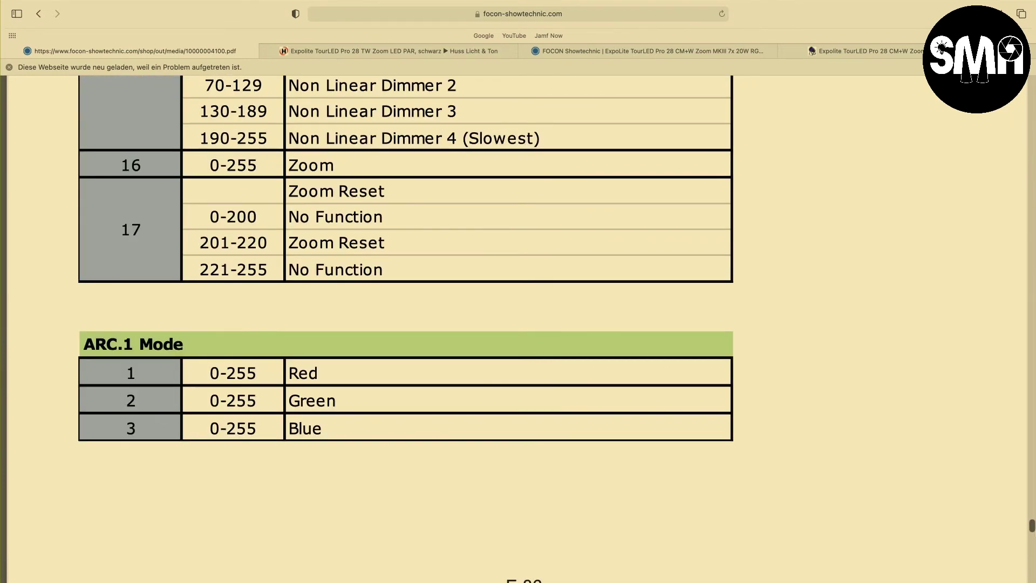
# - Scroll through the manual's HSV, AR1.D and ARC.2 mode tables, then return to GDTF Builder
pyautogui.moveTo(1031, 527); pyautogui.dragTo(1032, 527)
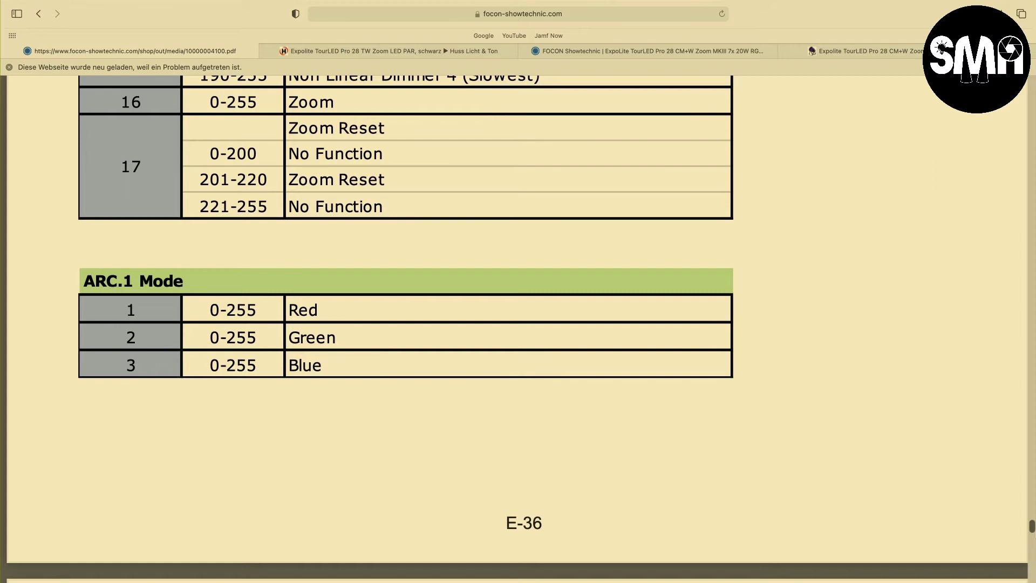
pyautogui.scroll(-2, 518, 324)
pyautogui.scroll(-4, 518, 324)
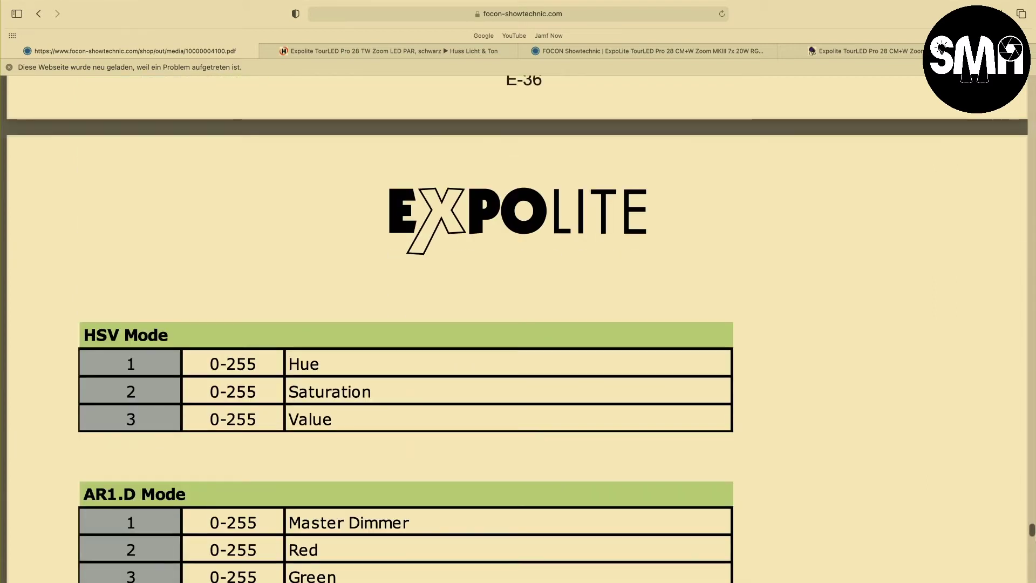
pyautogui.scroll(-1, 518, 324)
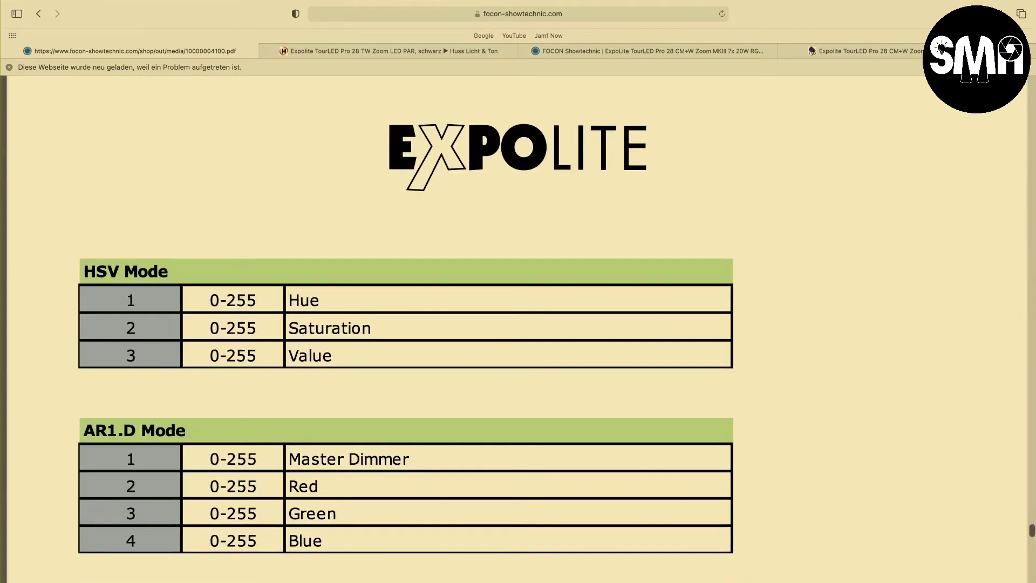
pyautogui.scroll(-1, 518, 324)
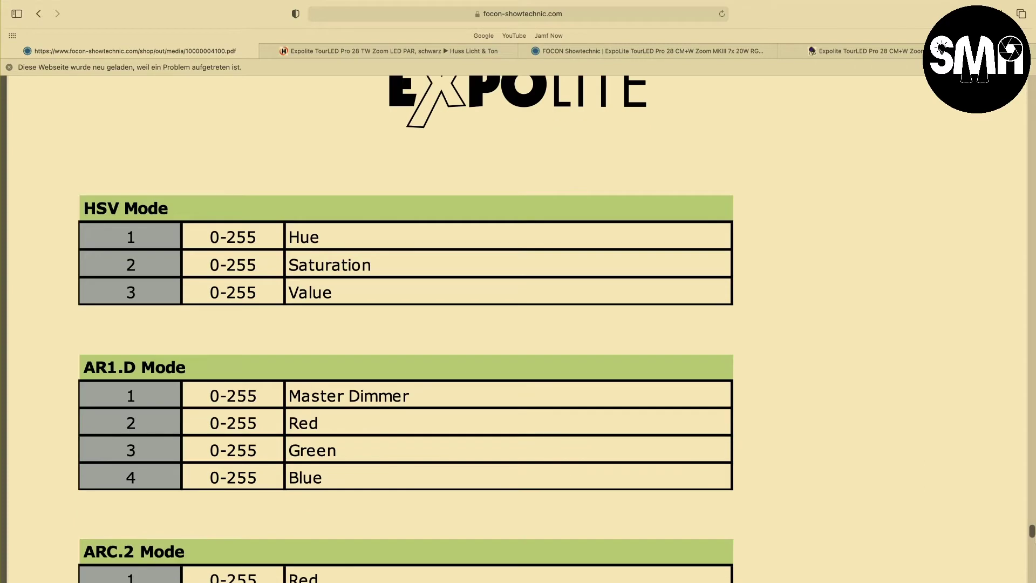
pyautogui.scroll(-1, 518, 324)
pyautogui.scroll(-1, 518, 325)
pyautogui.scroll(-1, 518, 324)
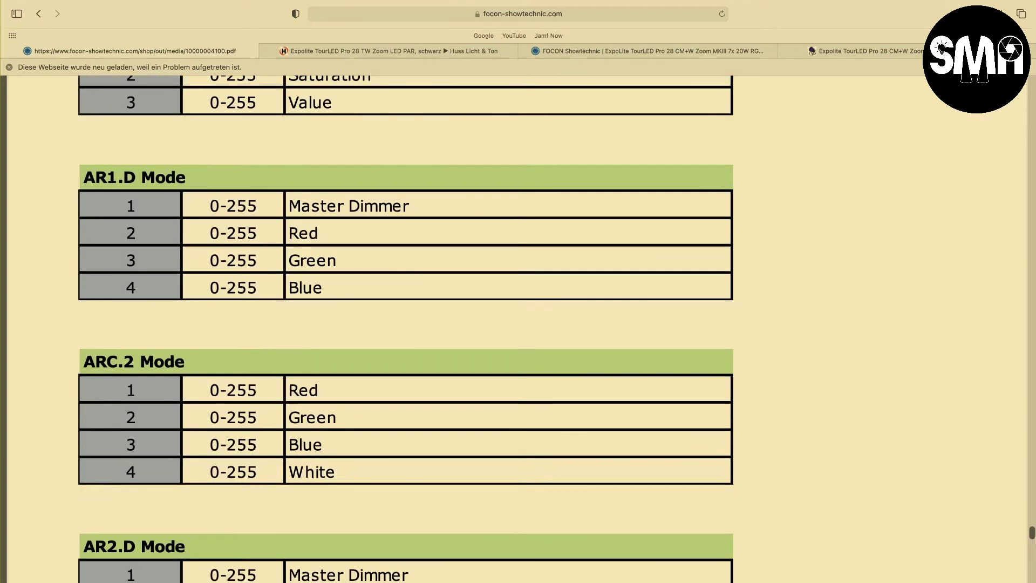
pyautogui.scroll(-1, 518, 324)
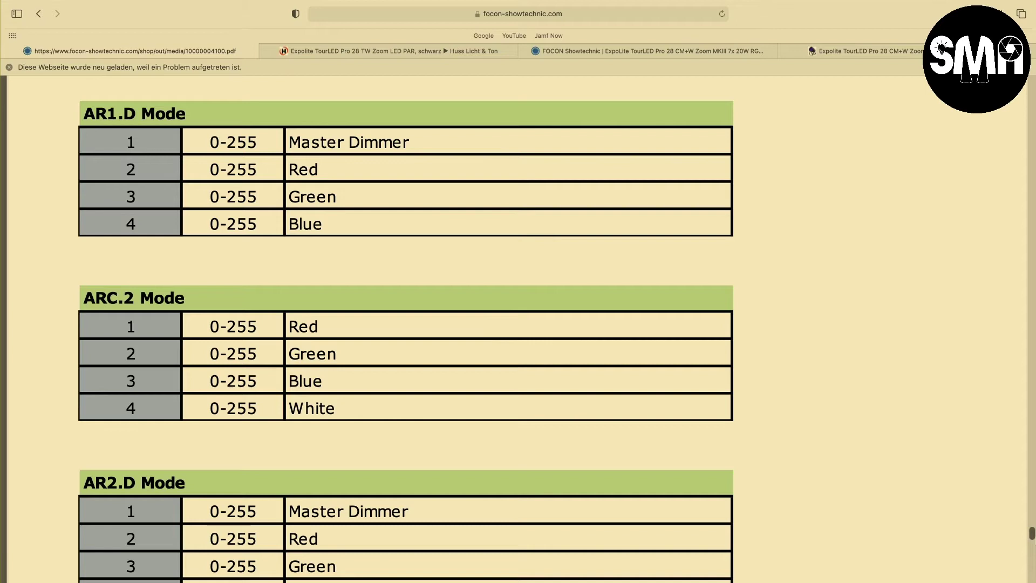
pyautogui.scroll(-5, 517, 324)
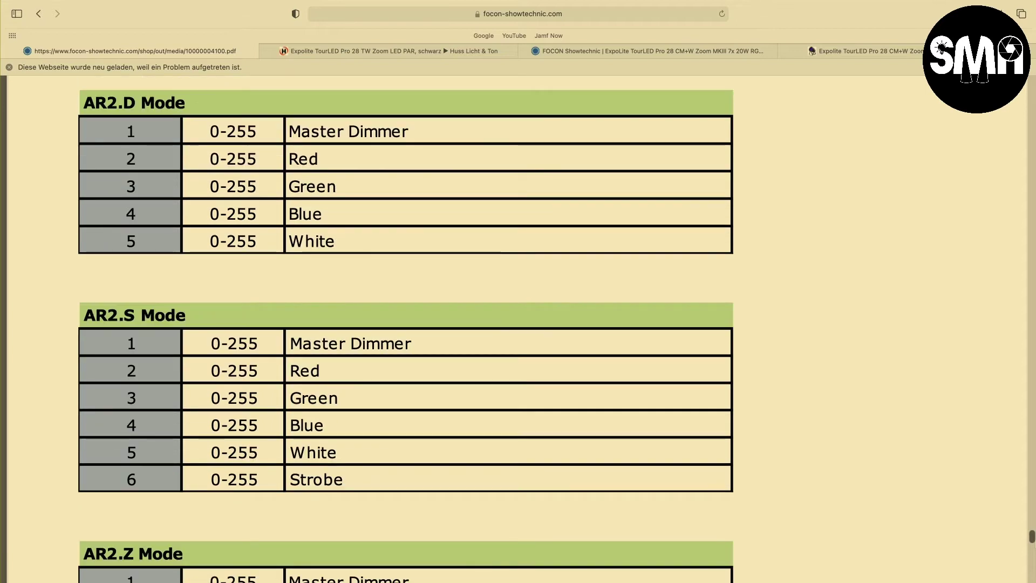
pyautogui.scroll(7, 518, 323)
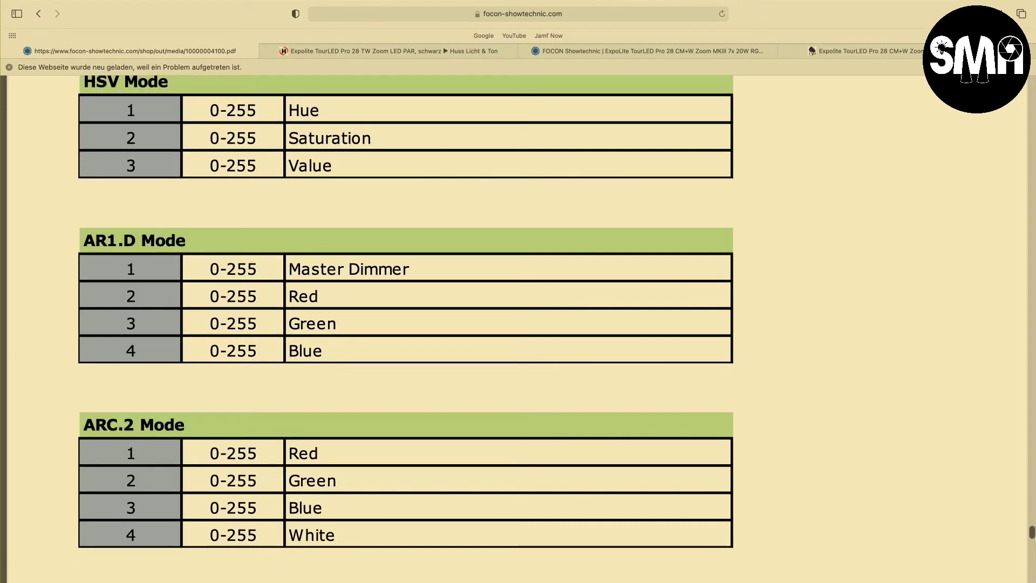
pyautogui.scroll(6, 518, 324)
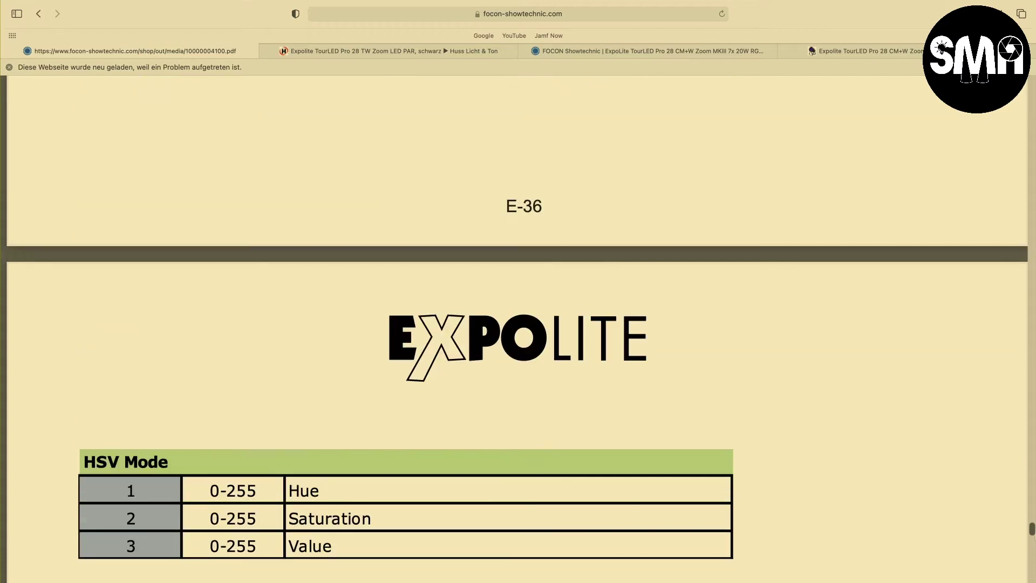
pyautogui.scroll(-5, 519, 325)
pyautogui.scroll(-2, 518, 323)
pyautogui.scroll(-1, 518, 324)
pyautogui.scroll(2, 518, 324)
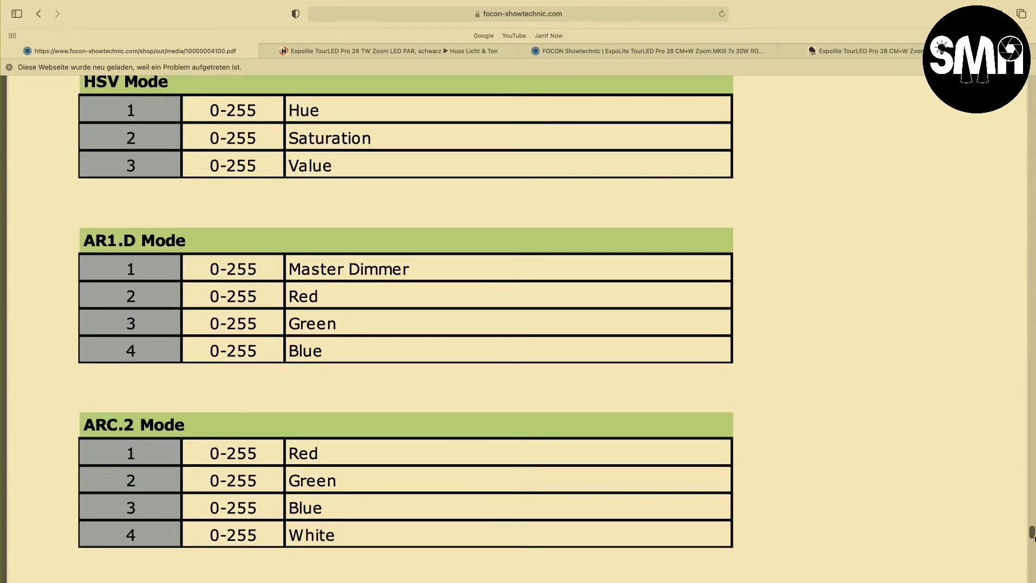
pyautogui.scroll(1, 519, 324)
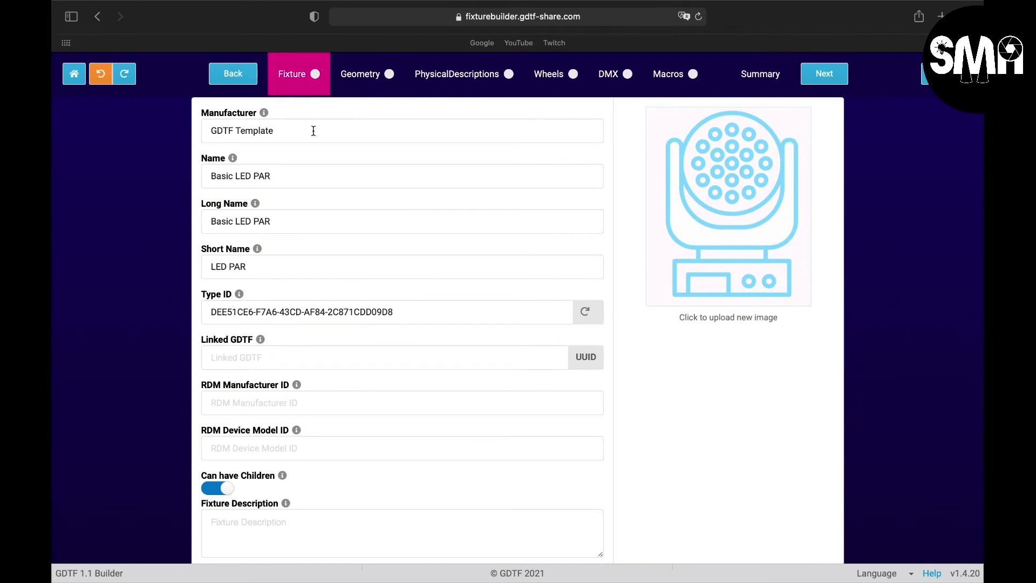
# - Replace the manufacturer 'GDTF Template' with 'Expolite' from the autocomplete list
pyautogui.moveTo(313, 129); pyautogui.dragTo(154, 128)
pyautogui.write('E')
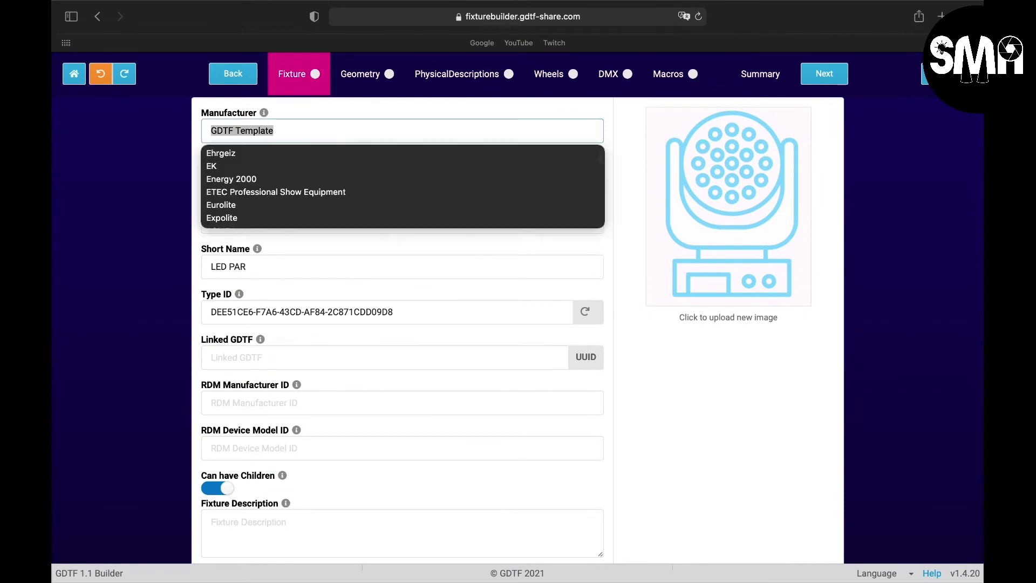
pyautogui.write('xp')
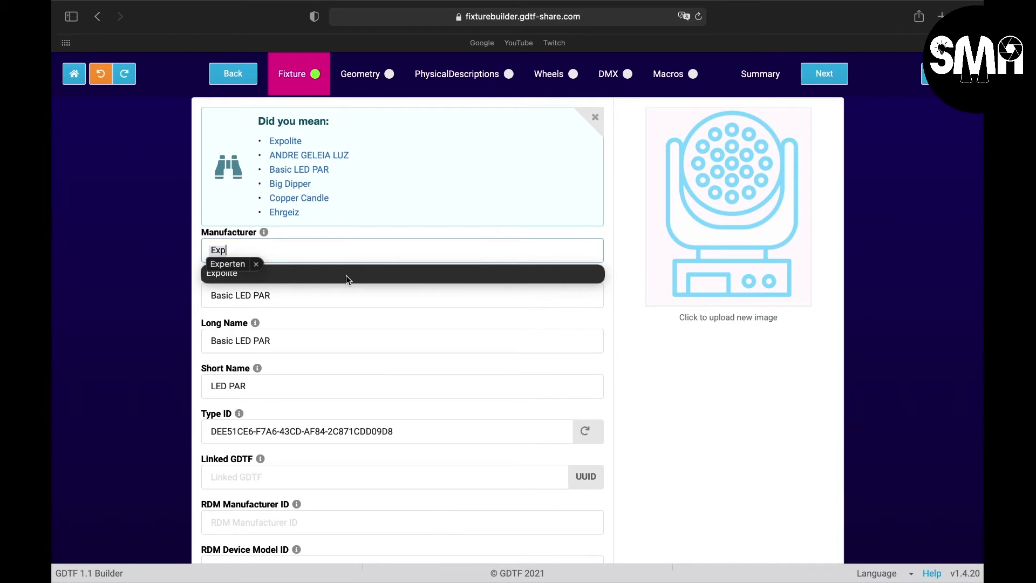
pyautogui.click(310, 277)
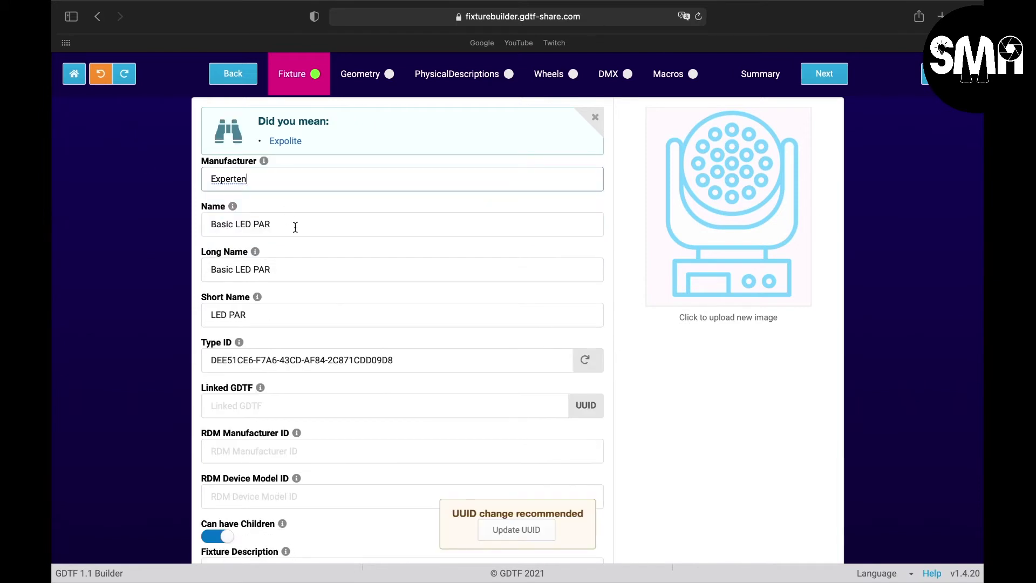
pyautogui.press('BackSpace')
pyautogui.press('BackSpace')
pyautogui.press('BackSpace')
pyautogui.press('BackSpace')
pyautogui.press('BackSpace')
pyautogui.press('BackSpace')
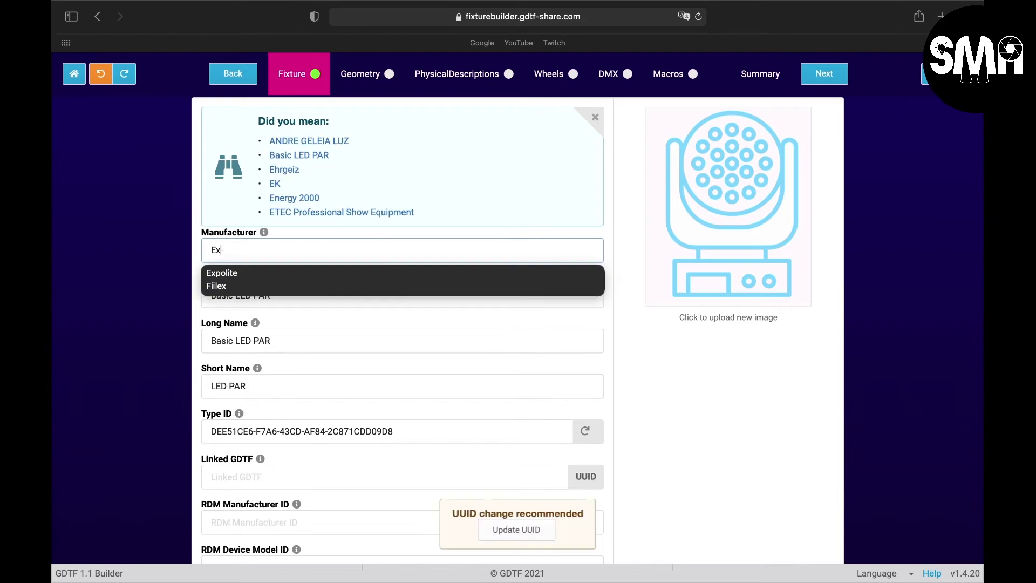
pyautogui.click(228, 274)
pyautogui.moveTo(283, 176); pyautogui.dragTo(124, 164)
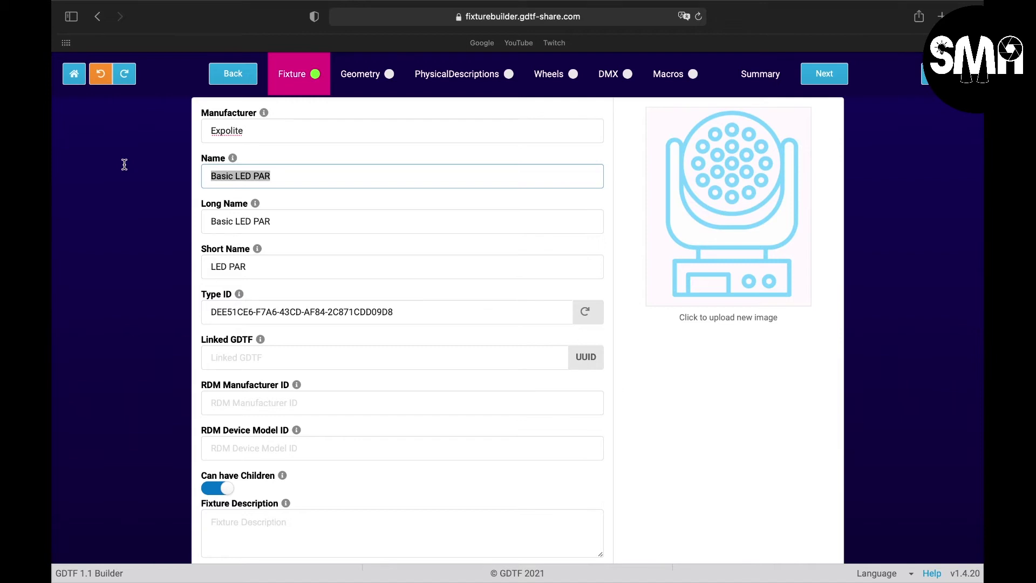
pyautogui.write('T')
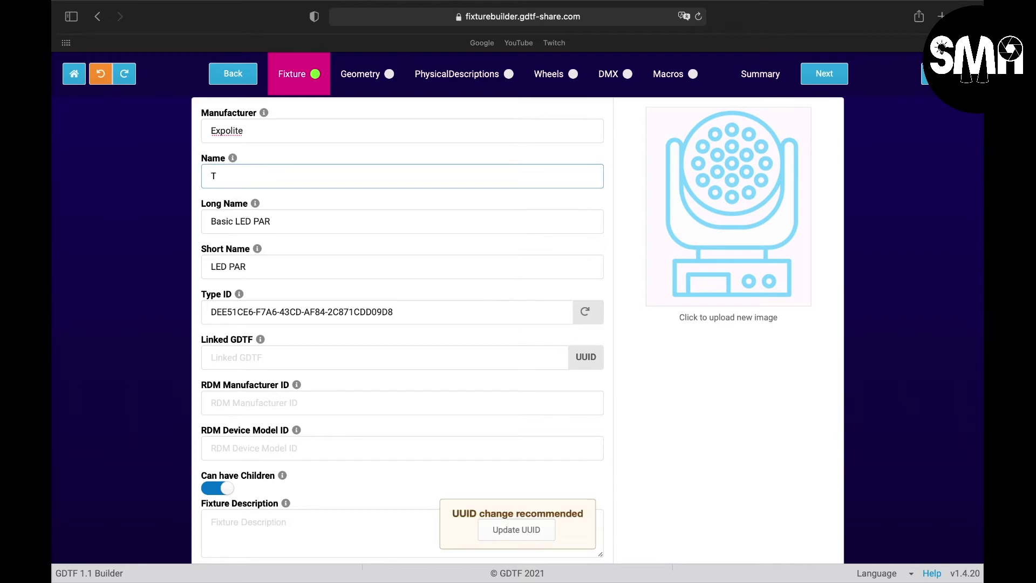
pyautogui.write('or')
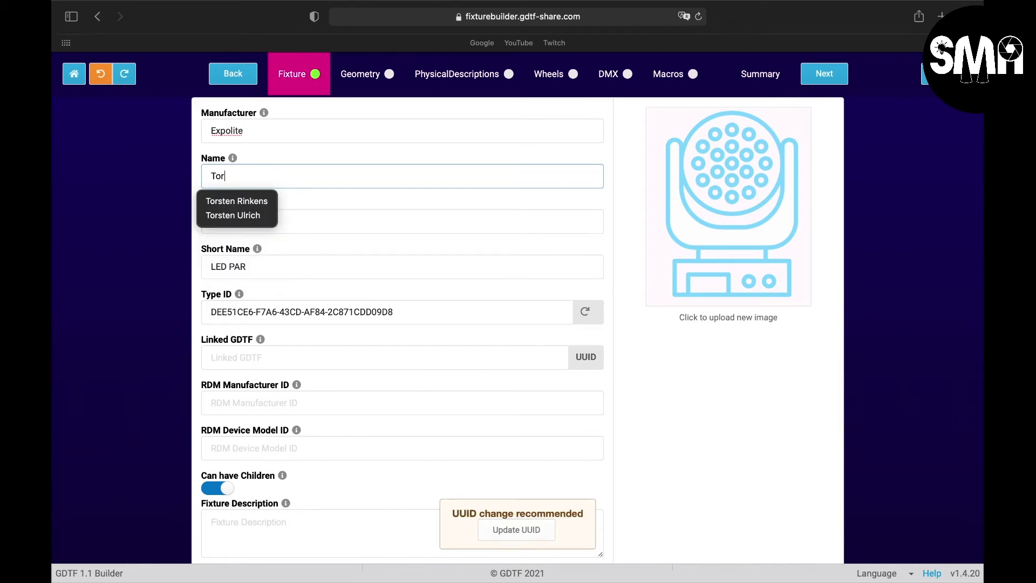
# - Name the fixture 'Tour-LED Pro 28 CM+W Zoom MKII' and copy that name into Long Name
pyautogui.press('BackSpace')
pyautogui.write('ur-')
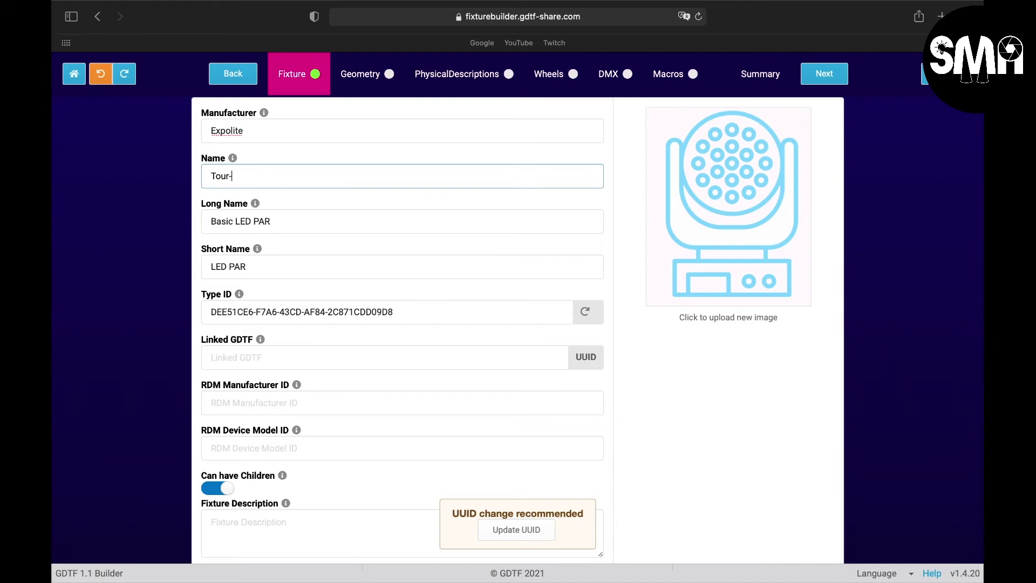
pyautogui.write('LED')
pyautogui.write(' P')
pyautogui.write('r')
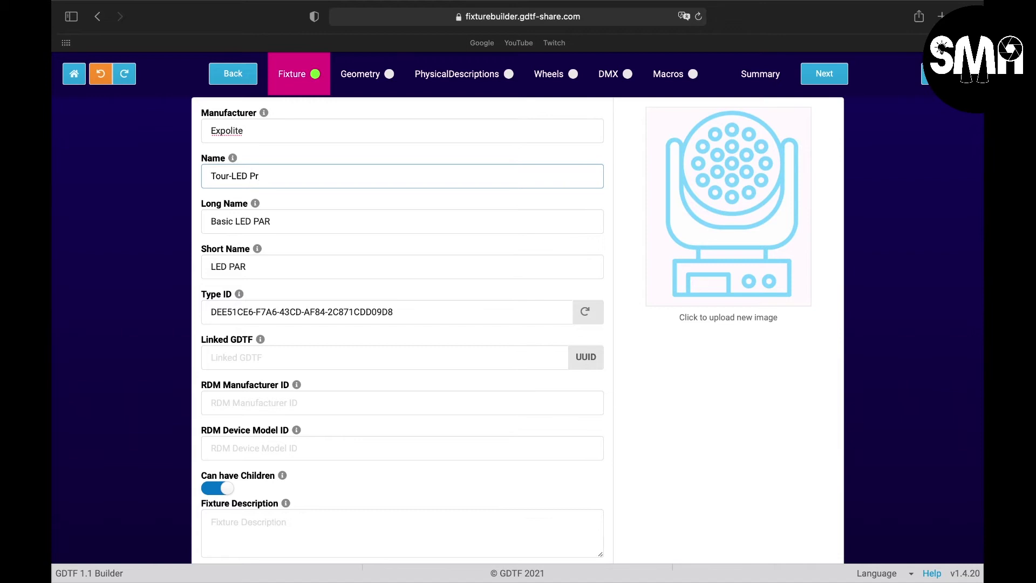
pyautogui.write('o')
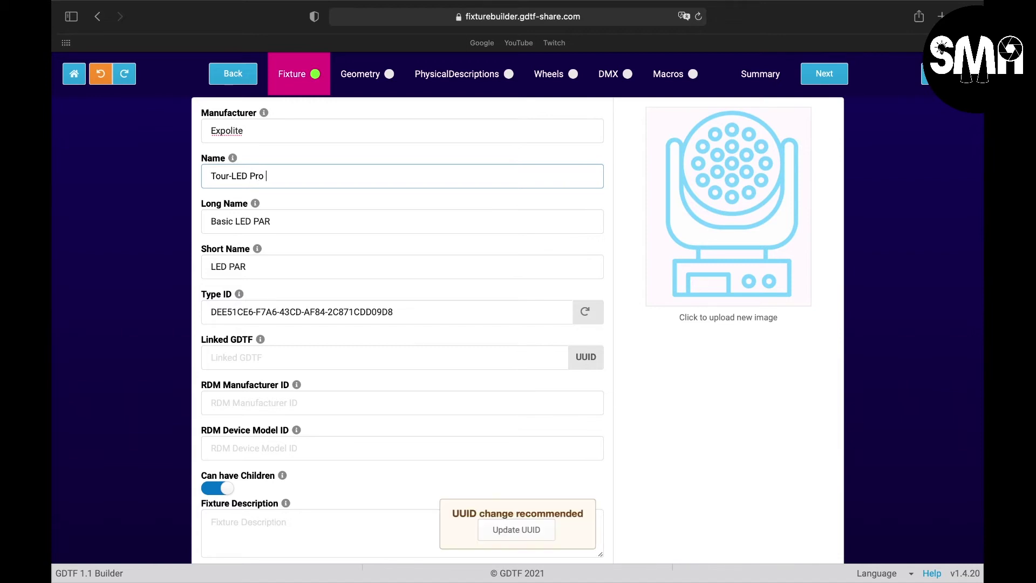
pyautogui.write(' 28')
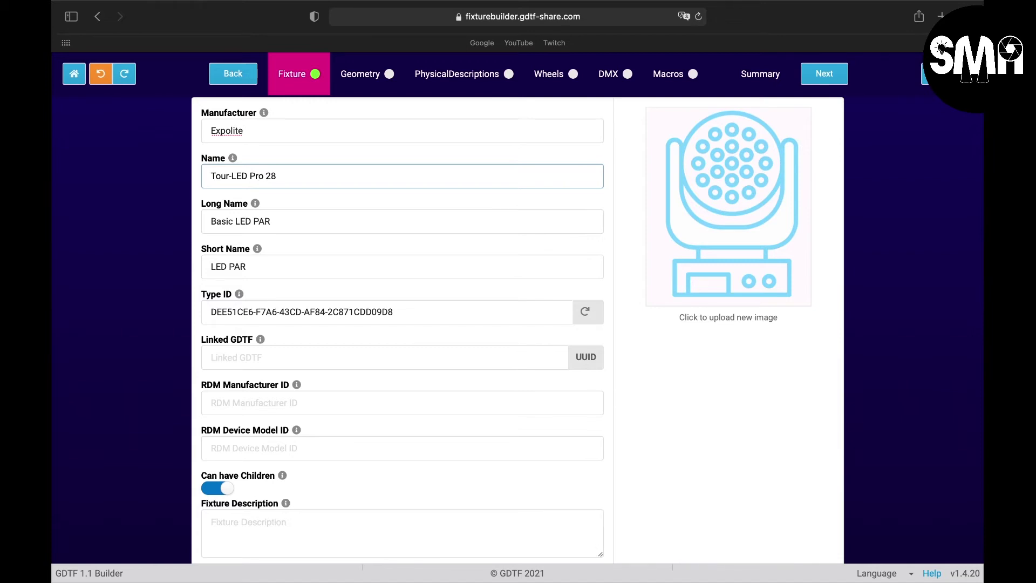
pyautogui.write(' CM')
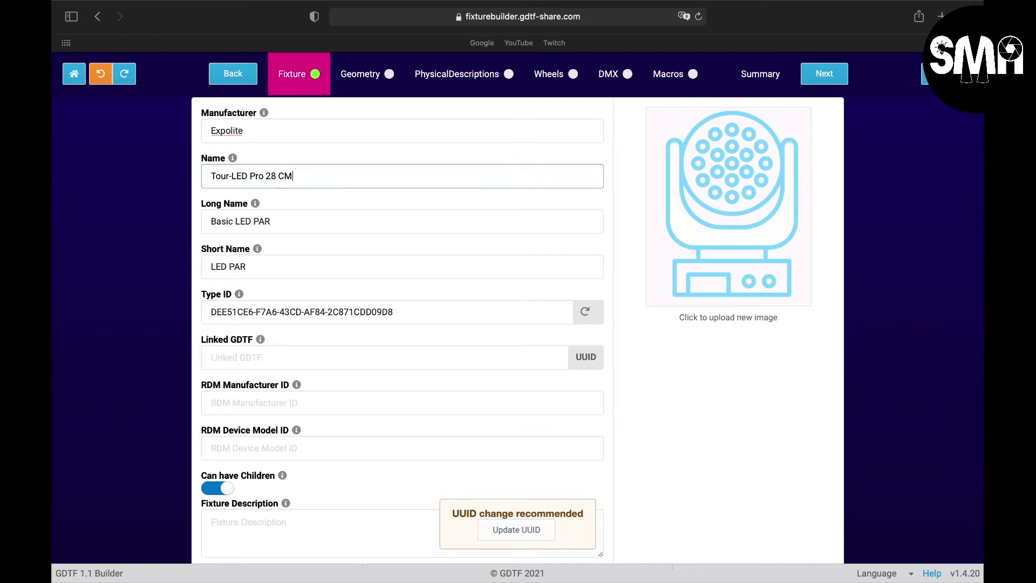
pyautogui.write('+W ')
pyautogui.write('Zoo')
pyautogui.write('m ')
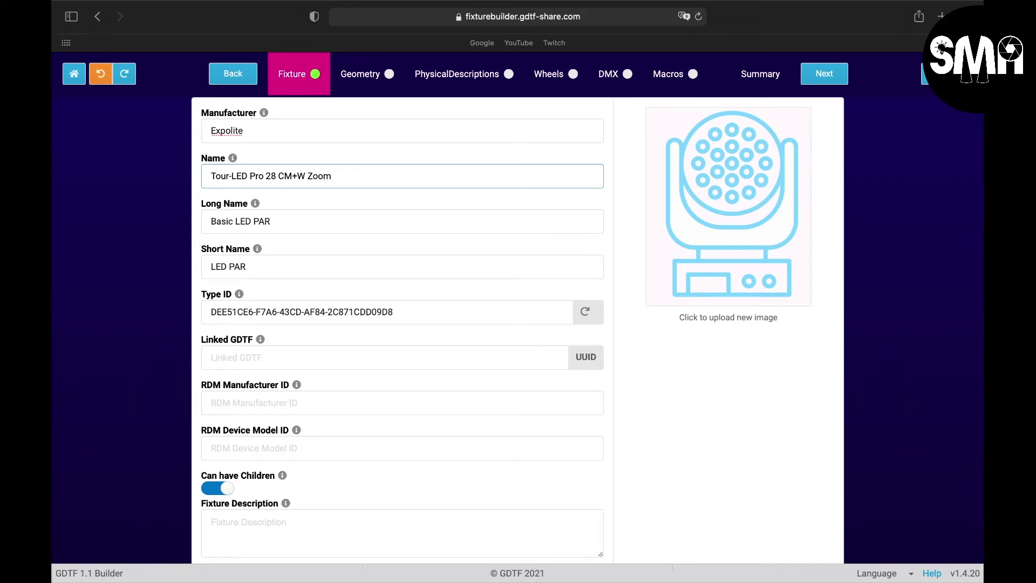
pyautogui.write('MK')
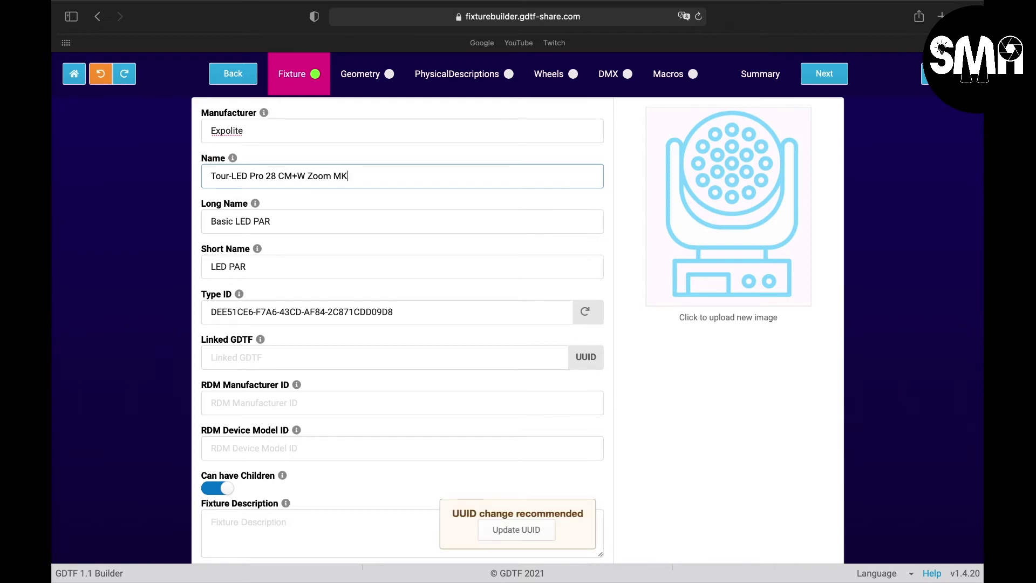
pyautogui.write('II')
pyautogui.moveTo(374, 175); pyautogui.dragTo(202, 137)
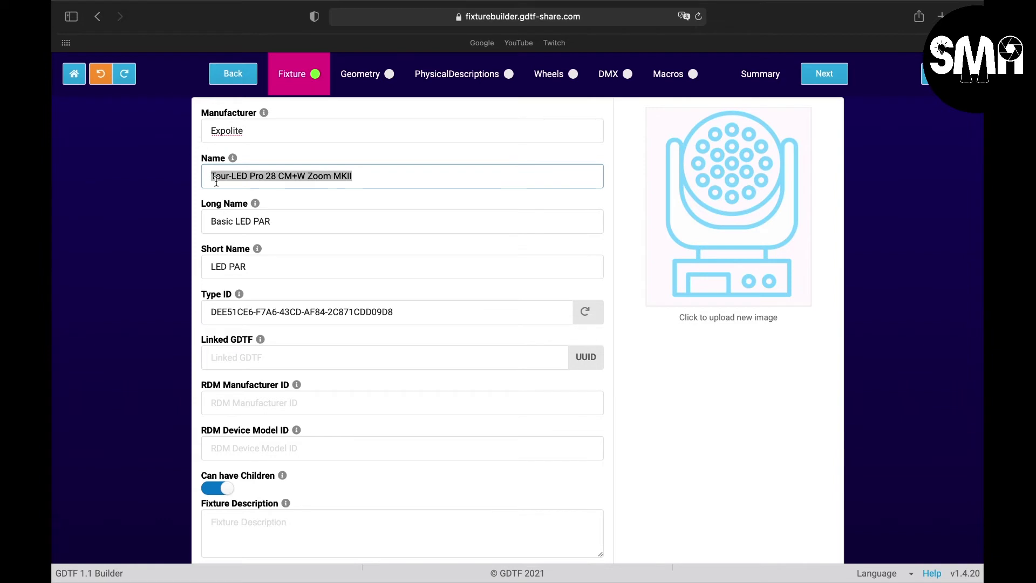
pyautogui.hotkey('ctrl', 'c')
pyautogui.tripleClick(279, 221)
pyautogui.hotkey('ctrl', 'v')
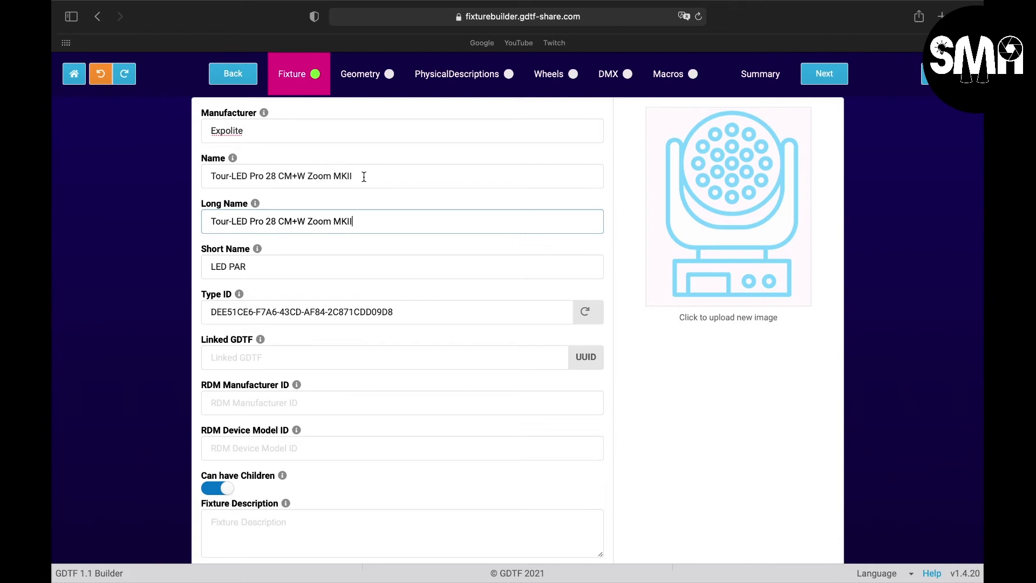
# - Prefix the Long Name with 'Expolite' to read 'Expolite Tour-LED Pro 28 CM+W Zoom MKII'
pyautogui.click(263, 265)
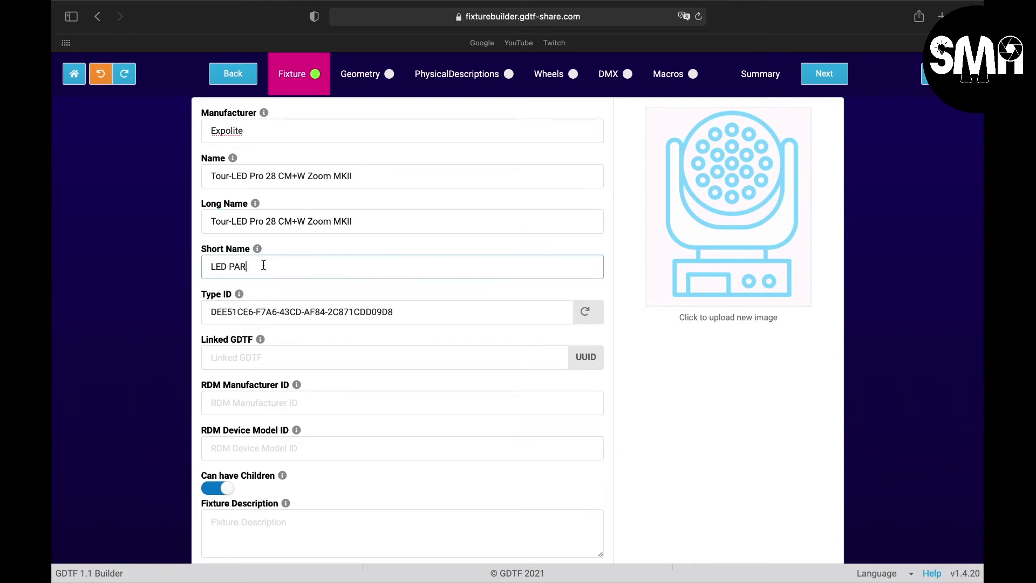
pyautogui.moveTo(263, 265); pyautogui.dragTo(189, 263)
pyautogui.click(210, 220)
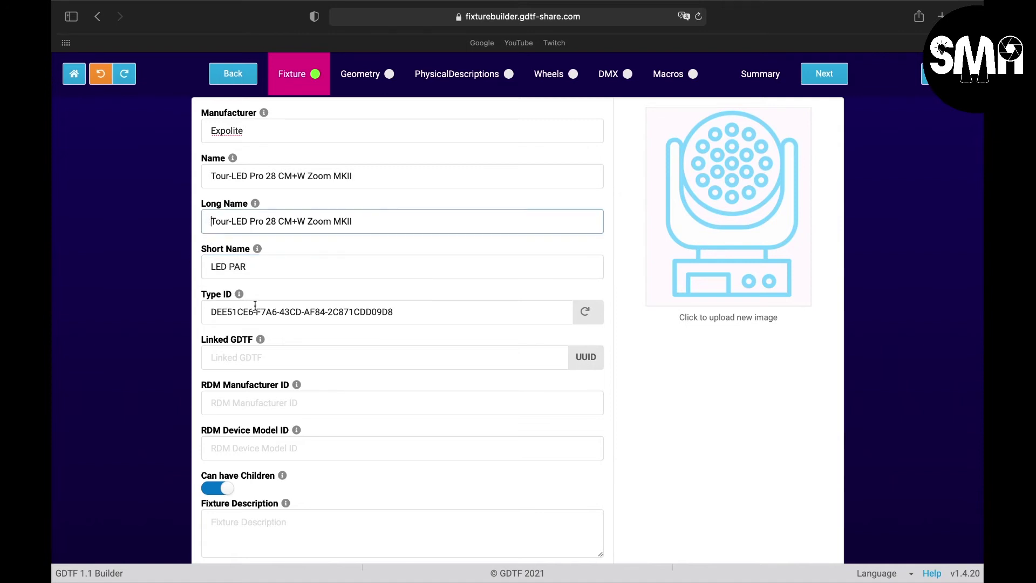
pyautogui.write('EXP')
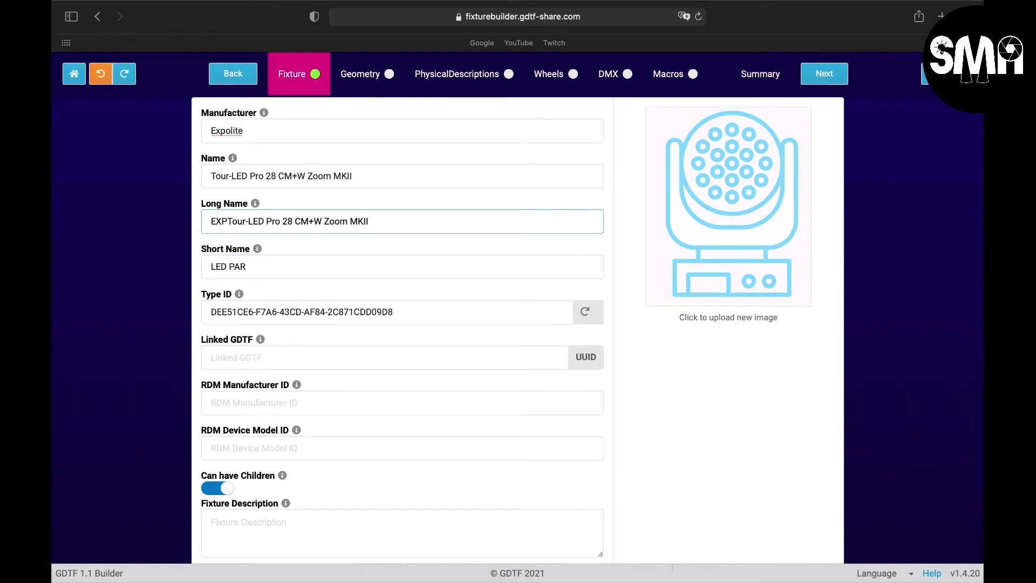
pyautogui.press('BackSpace')
pyautogui.press('BackSpace')
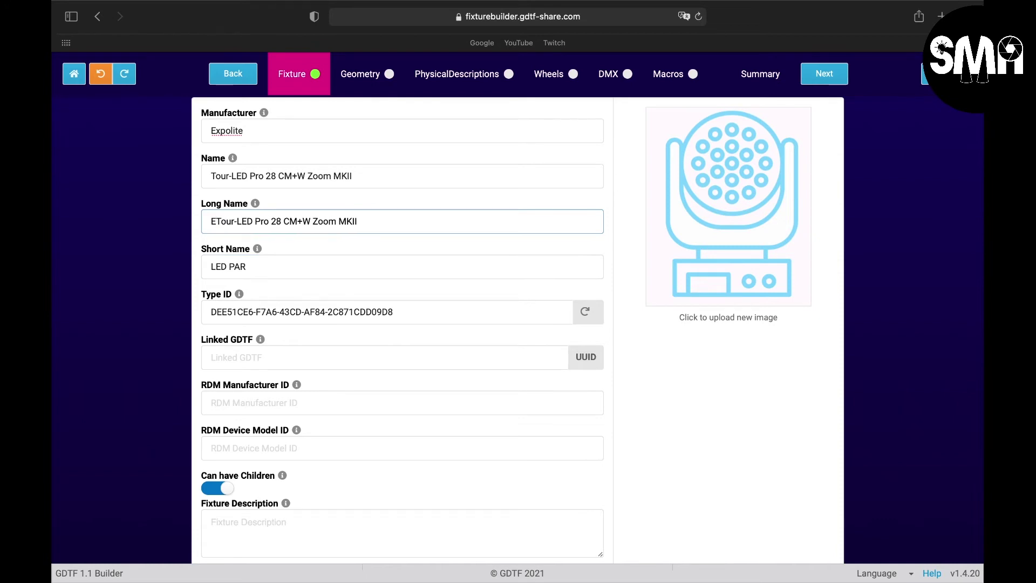
pyautogui.write('xpol')
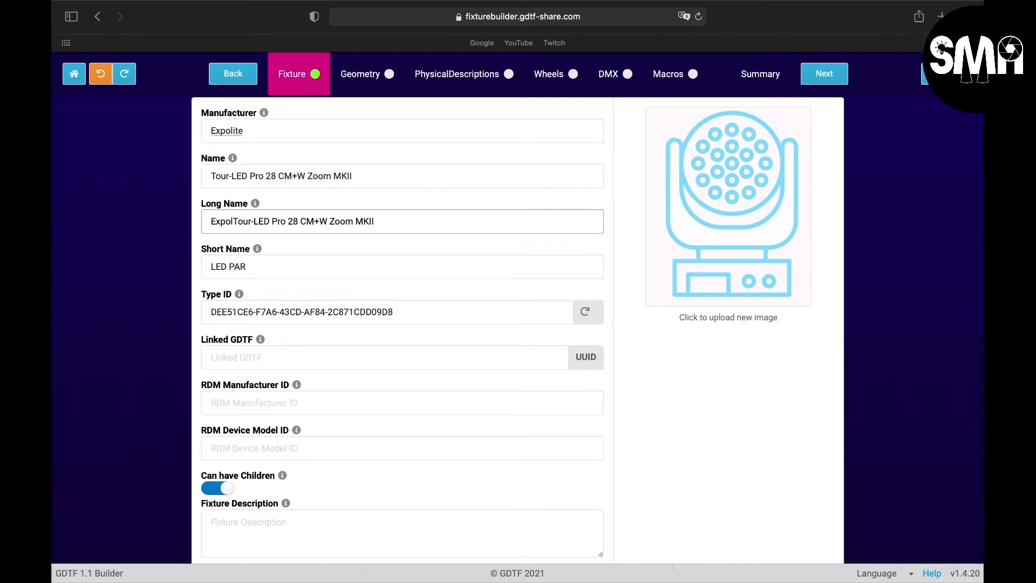
pyautogui.write('it')
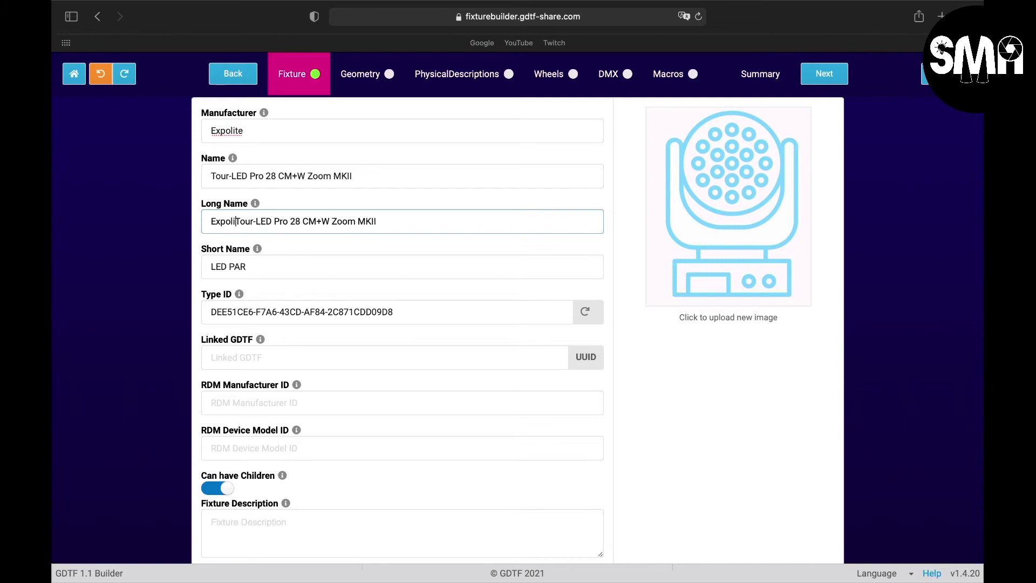
pyautogui.write('e')
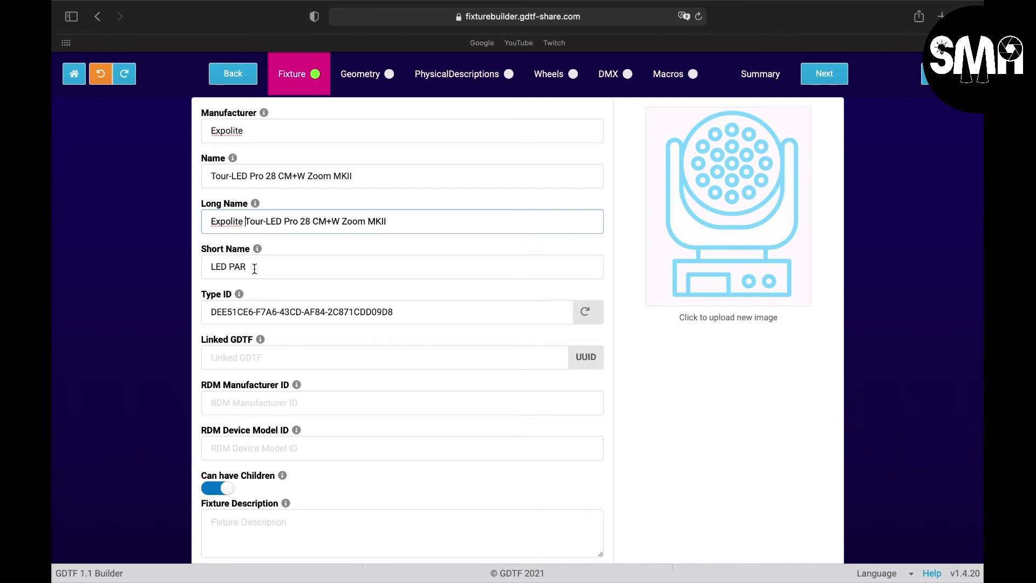
pyautogui.moveTo(254, 272); pyautogui.dragTo(181, 262)
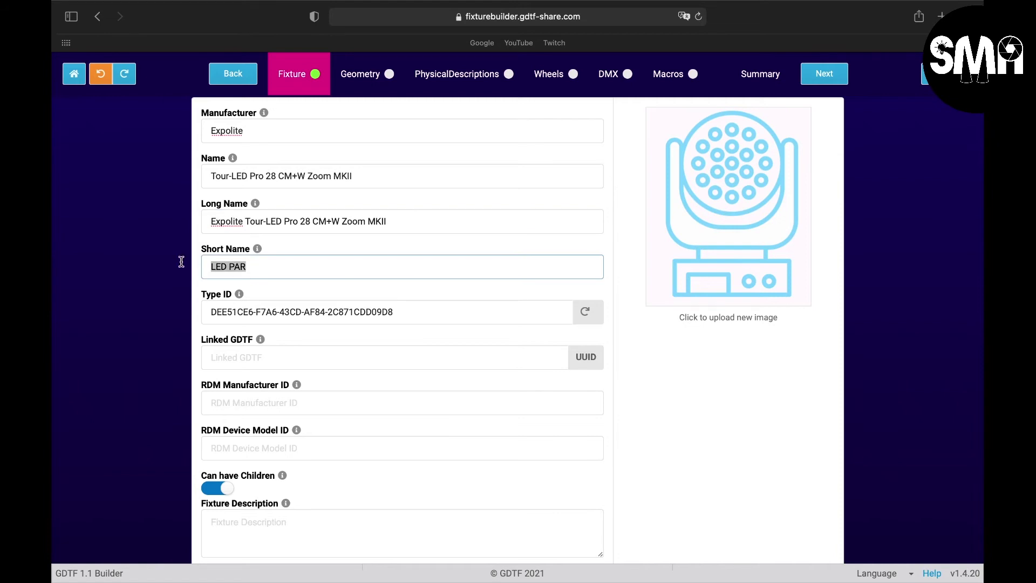
pyautogui.write('P')
pyautogui.write('ro')
pyautogui.write(' 28')
pyautogui.write(' C')
pyautogui.write('M')
pyautogui.write('+W')
pyautogui.scroll(-1, 288, 251)
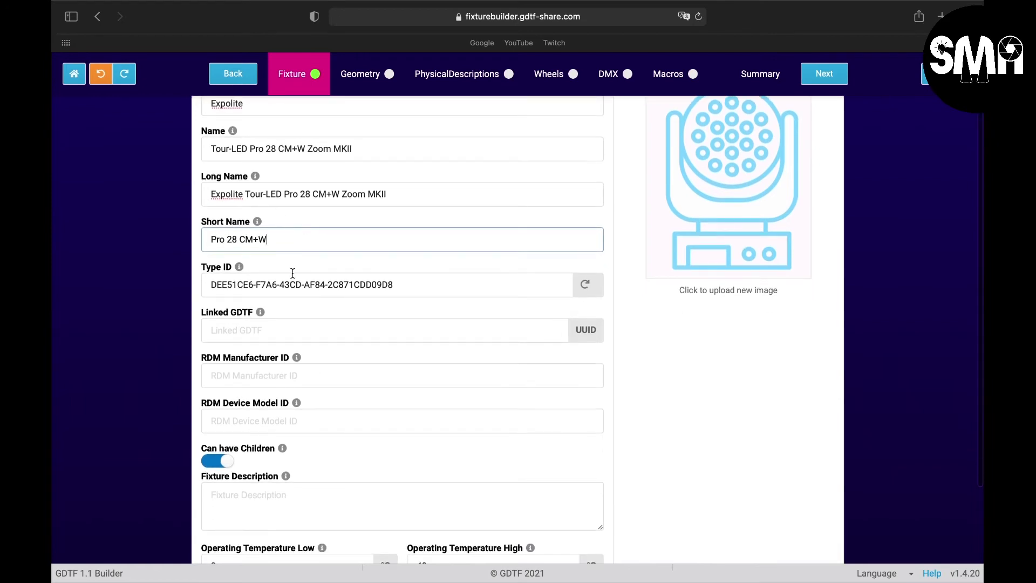
pyautogui.scroll(-5, 292, 273)
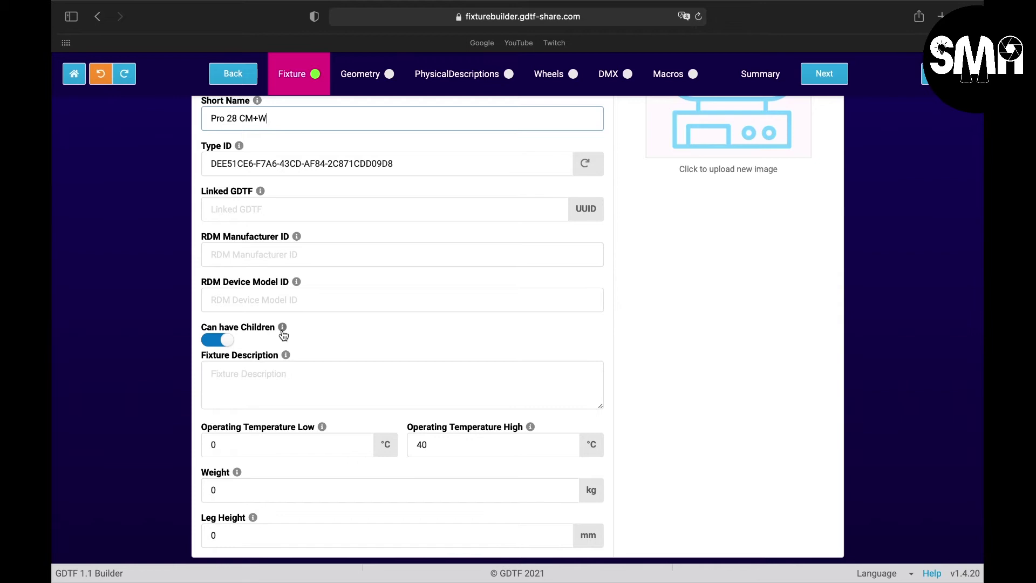
# - Write the description 'LED Par with RGBW, Dimmer, Strobe and Zoom', with 'visible Beam' on a second line
pyautogui.click(263, 376)
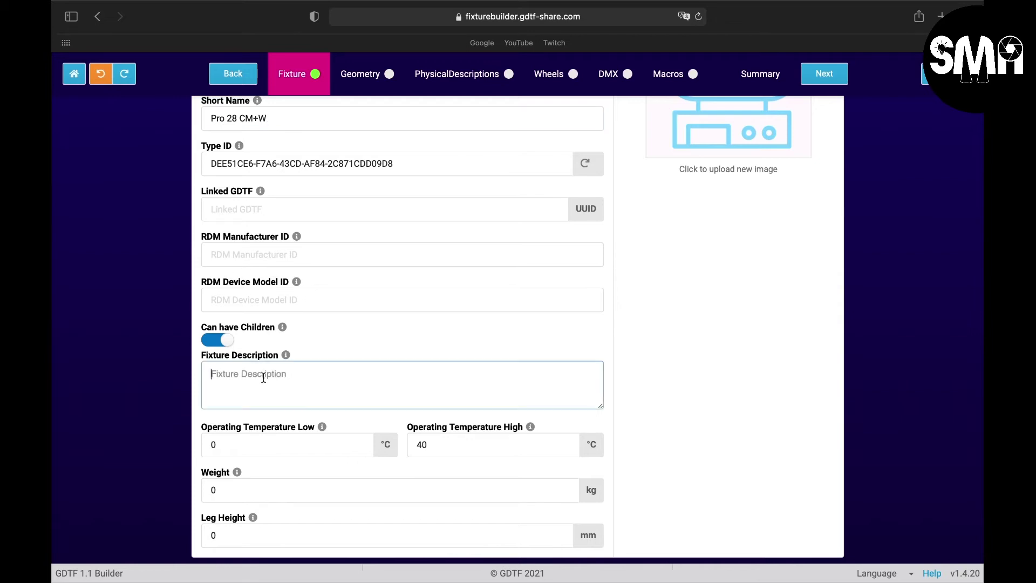
pyautogui.scroll(3, 281, 343)
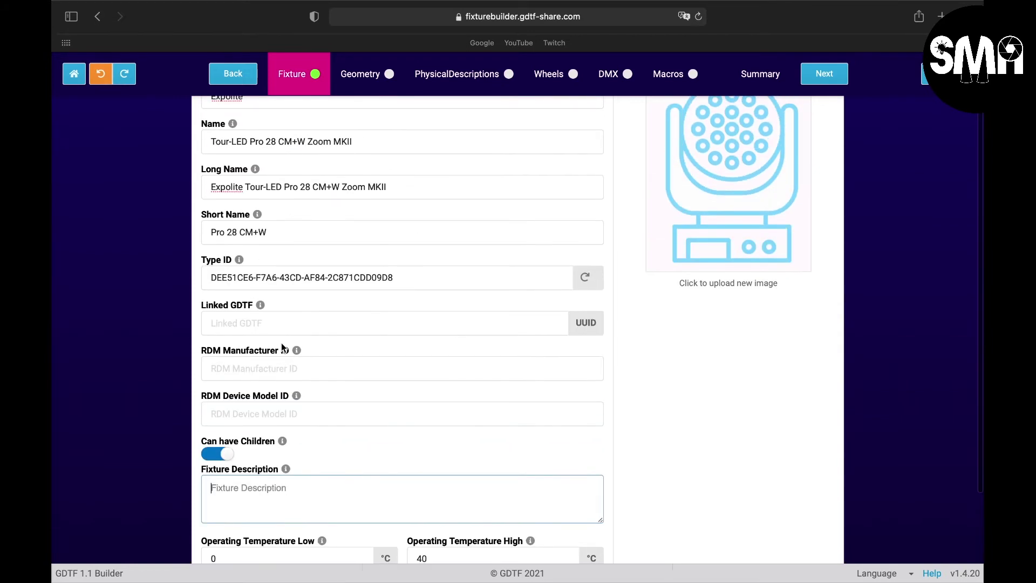
pyautogui.scroll(-2, 280, 342)
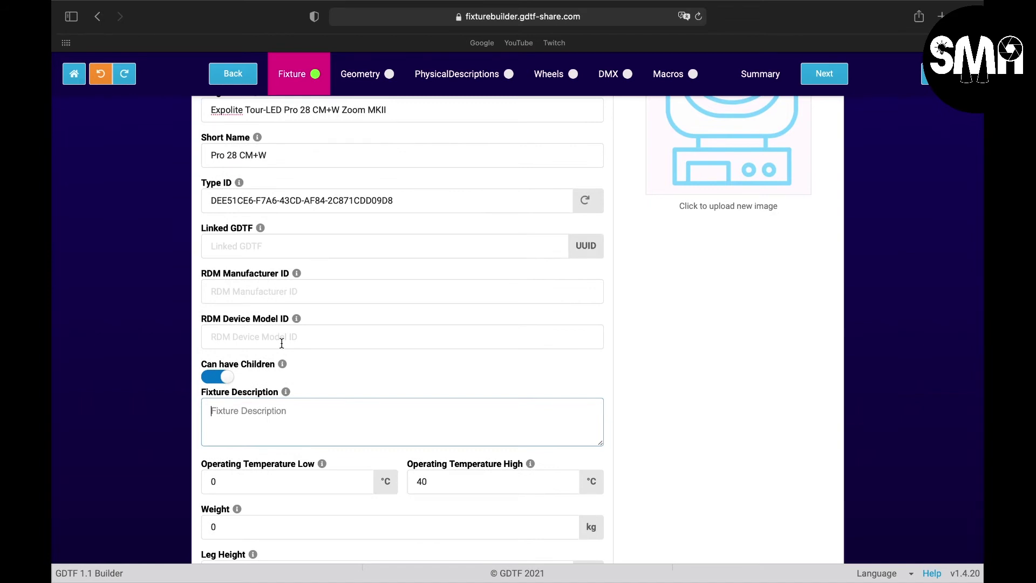
pyautogui.write('LED')
pyautogui.write(' Par ')
pyautogui.write('with ')
pyautogui.write('R')
pyautogui.write('GB')
pyautogui.write('W')
pyautogui.write(', ')
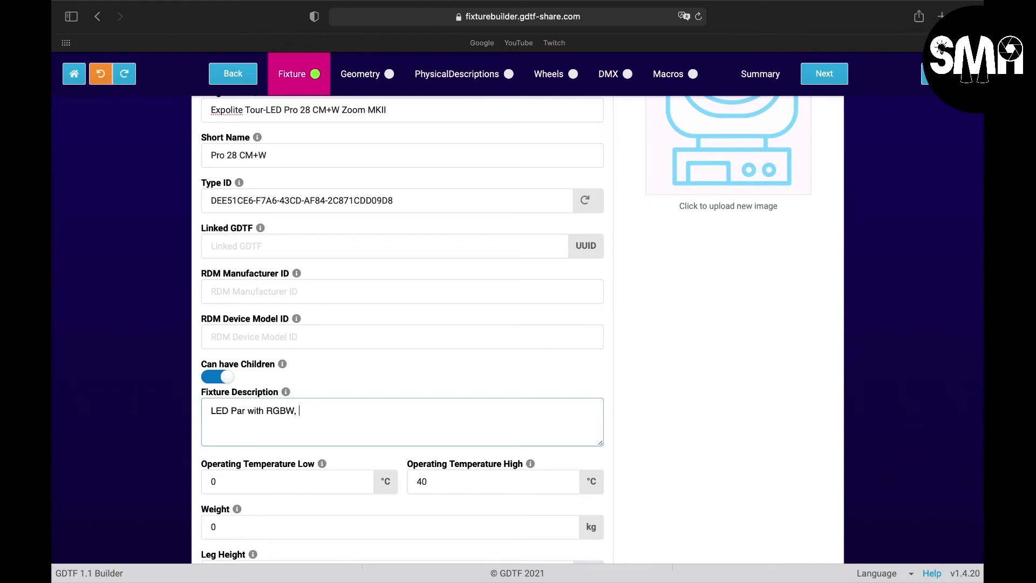
pyautogui.write('Dimmer')
pyautogui.write(', Str')
pyautogui.write('obe an')
pyautogui.write('d Zoo')
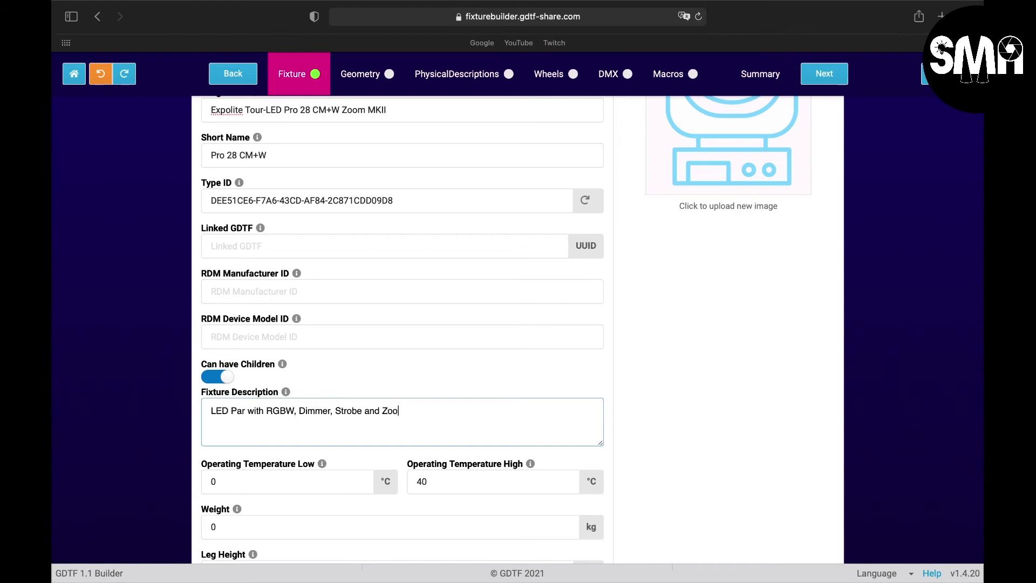
pyautogui.write('m')
pyautogui.write('visible ')
pyautogui.write('BEa')
pyautogui.press('BackSpace')
pyautogui.press('BackSpace')
pyautogui.write('ea')
pyautogui.write('m')
pyautogui.scroll(-2, 293, 461)
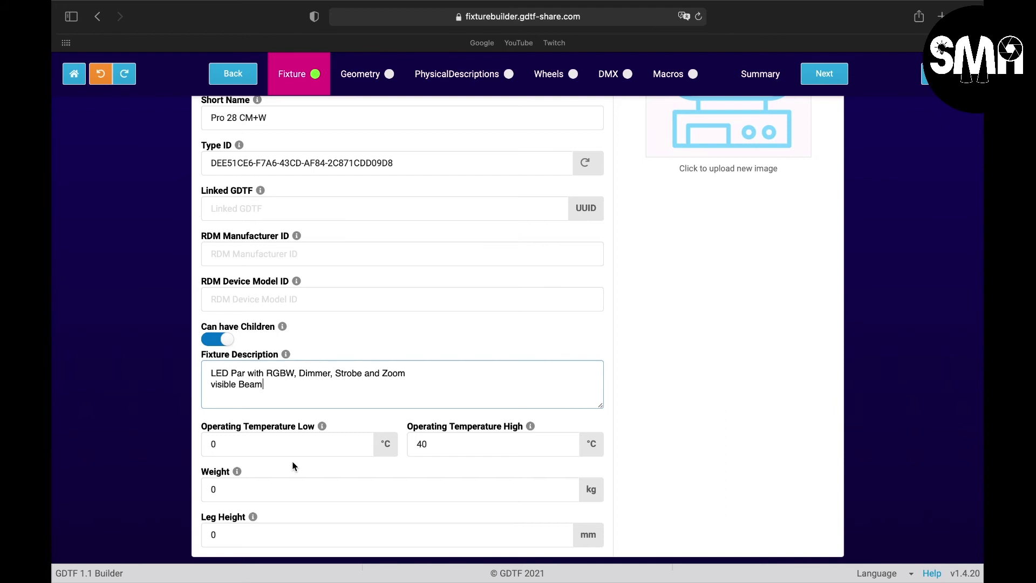
# - Set operating temperatures to −20 °C low and 45 °C high, and weight to 6,6 kg
pyautogui.doubleClick(245, 450)
pyautogui.write('-2')
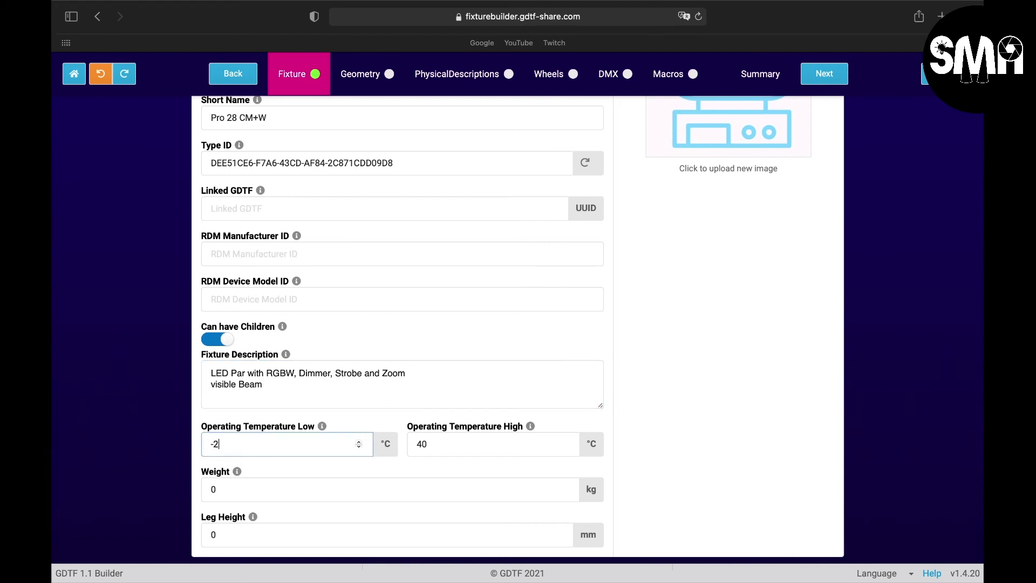
pyautogui.write('0')
pyautogui.press('Tab')
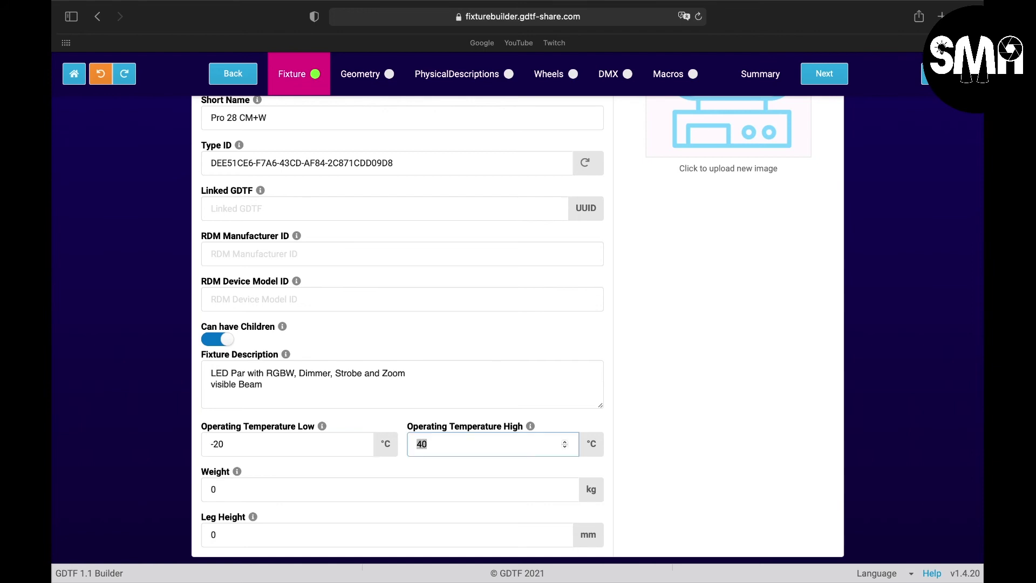
pyautogui.write('45')
pyautogui.click(288, 486)
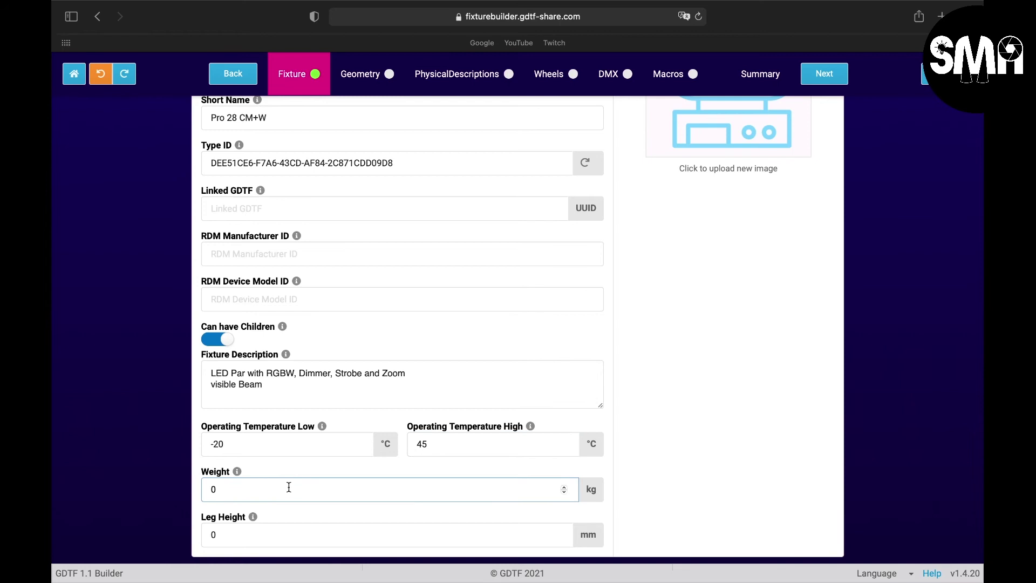
pyautogui.press('BackSpace')
pyautogui.write('6,')
pyautogui.write('6')
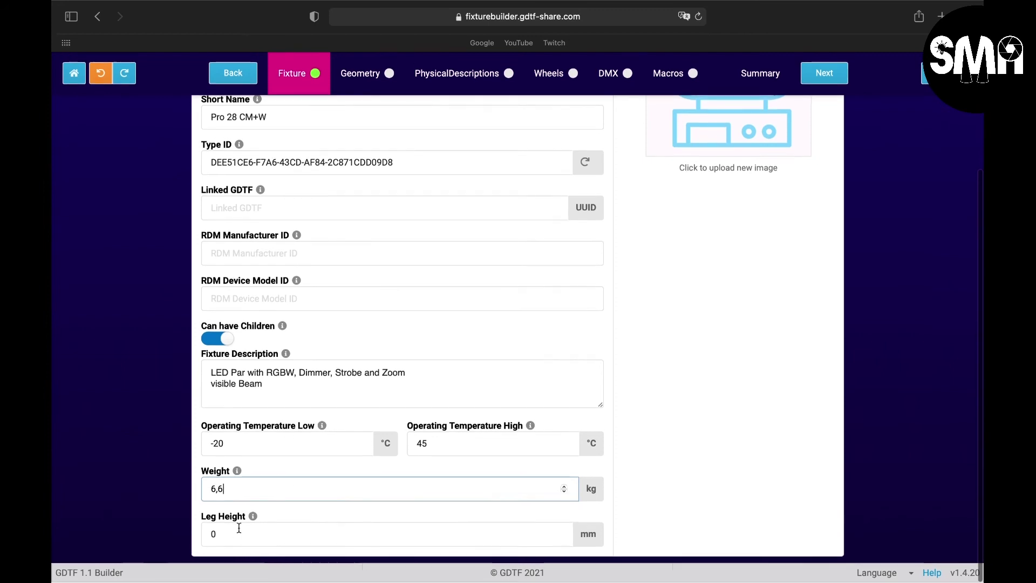
pyautogui.click(234, 533)
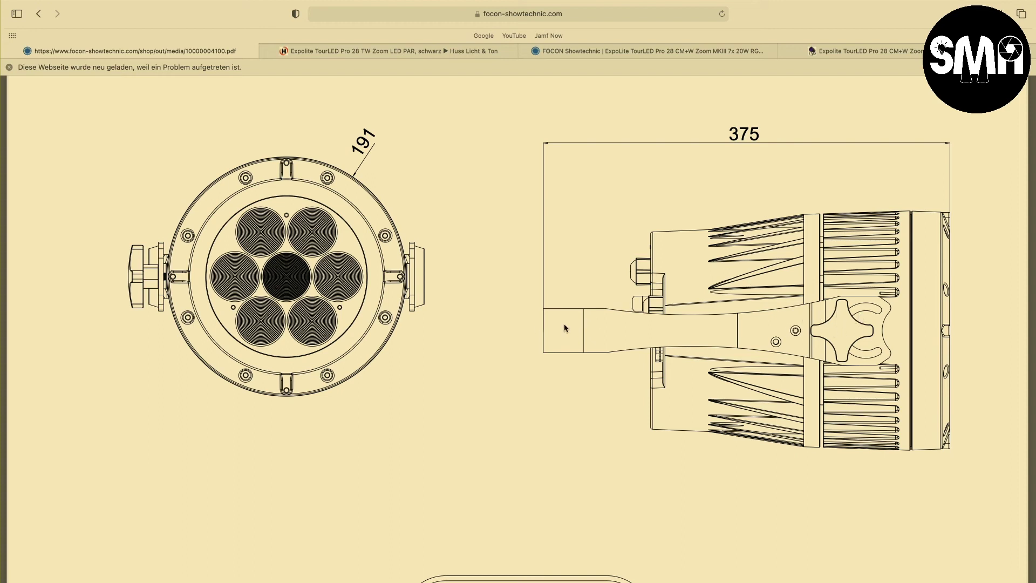
pyautogui.scroll(2, 563, 337)
pyautogui.scroll(5, 563, 338)
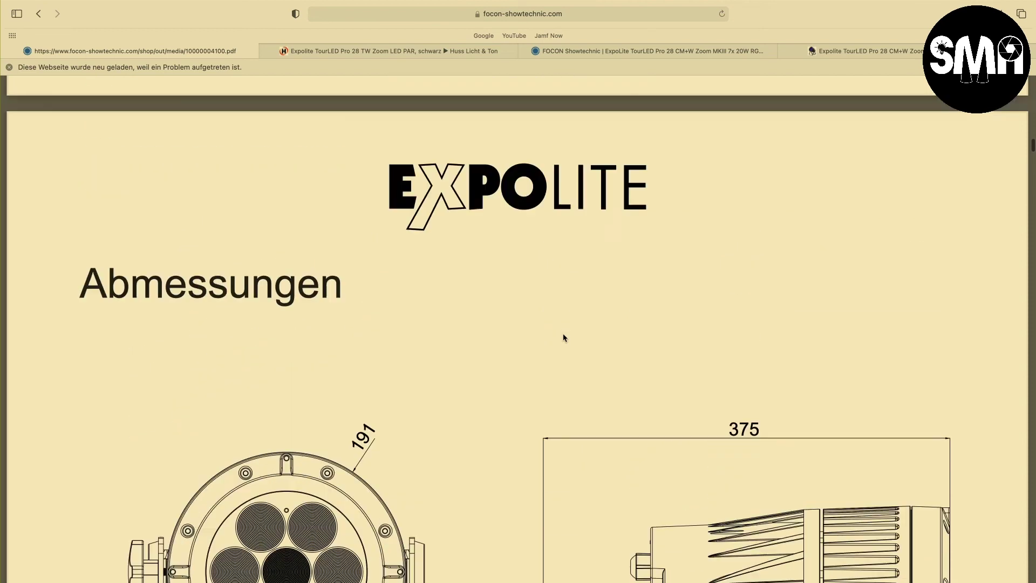
pyautogui.scroll(5, 564, 339)
pyautogui.scroll(5, 565, 339)
pyautogui.scroll(5, 565, 339)
pyautogui.scroll(5, 564, 339)
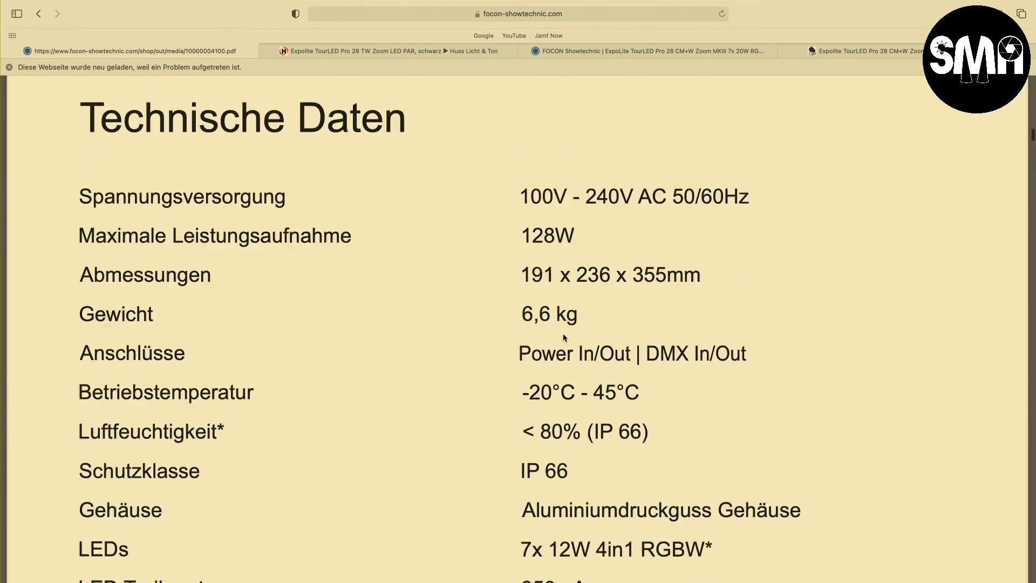
pyautogui.scroll(-10, 565, 340)
pyautogui.scroll(-3, 562, 339)
pyautogui.scroll(8, 563, 337)
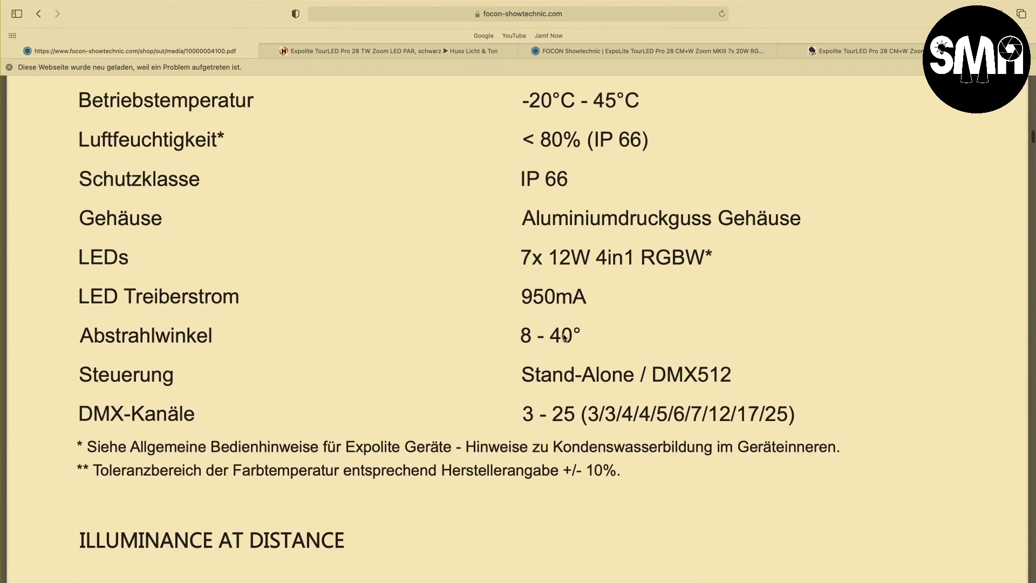
pyautogui.scroll(2, 506, 387)
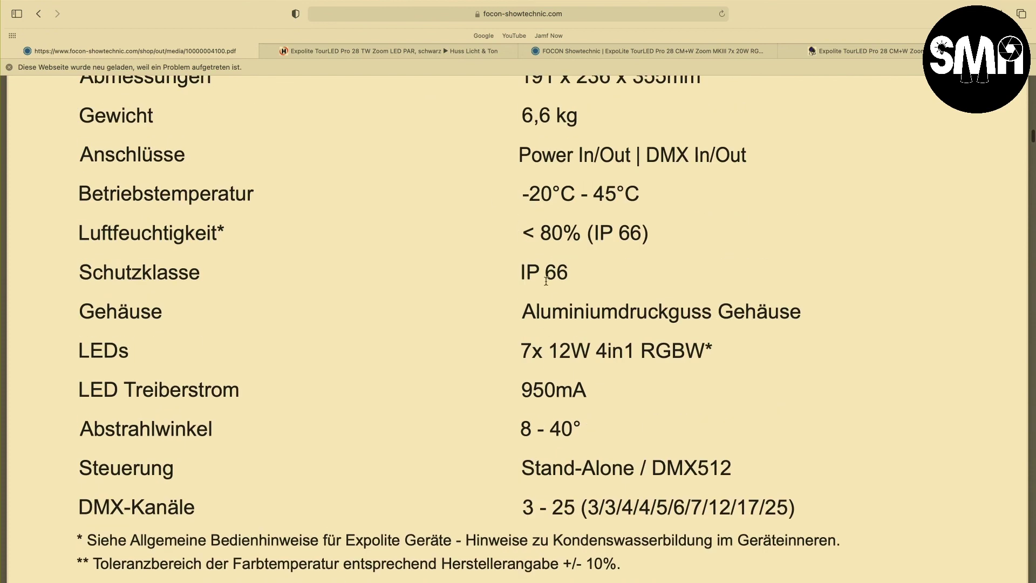
pyautogui.scroll(-2, 575, 418)
pyautogui.scroll(-4, 575, 419)
pyautogui.scroll(-10, 575, 418)
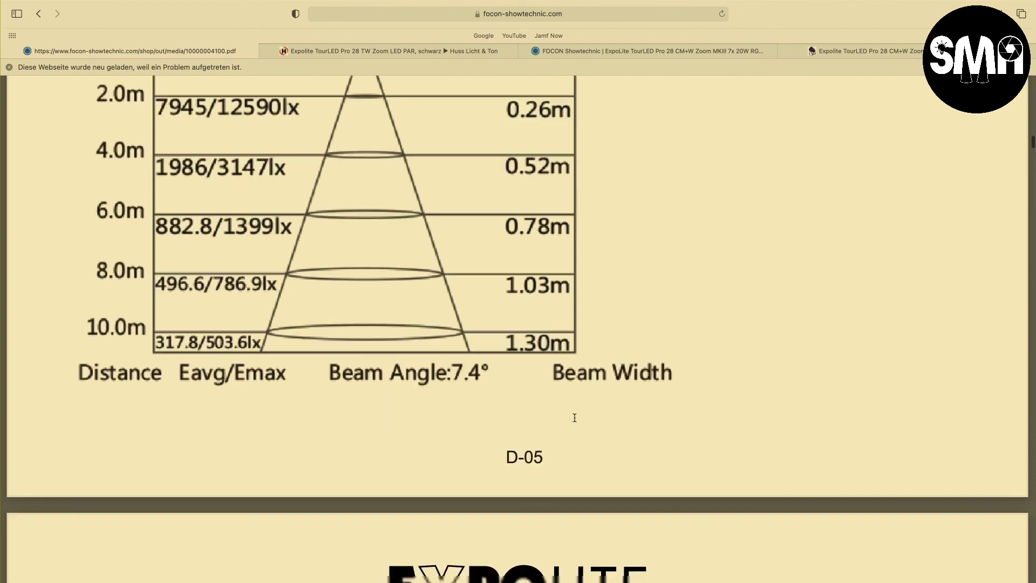
pyautogui.scroll(-10, 574, 418)
pyautogui.scroll(-5, 574, 417)
pyautogui.scroll(-5, 574, 417)
pyautogui.scroll(-4, 574, 419)
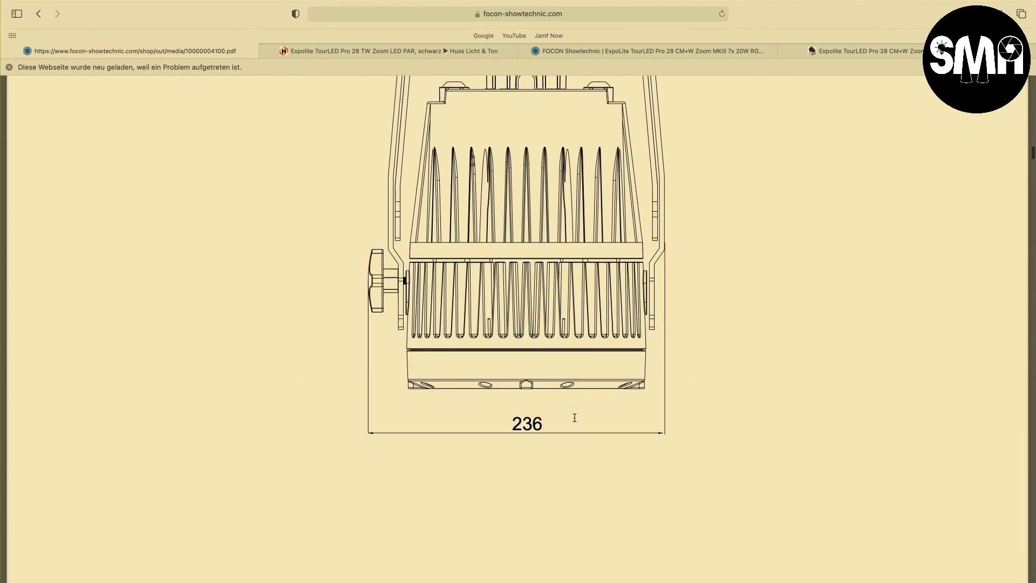
pyautogui.scroll(-5, 574, 418)
pyautogui.scroll(-5, 575, 418)
pyautogui.scroll(-1, 574, 417)
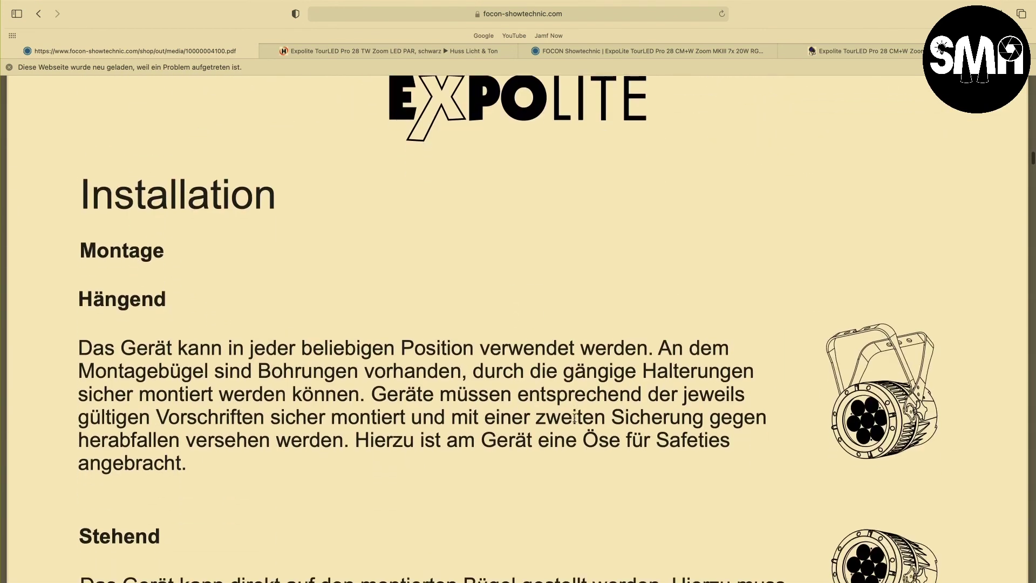
pyautogui.scroll(-6, 574, 418)
pyautogui.scroll(-5, 574, 418)
pyautogui.scroll(-4, 573, 418)
pyautogui.scroll(10, 574, 418)
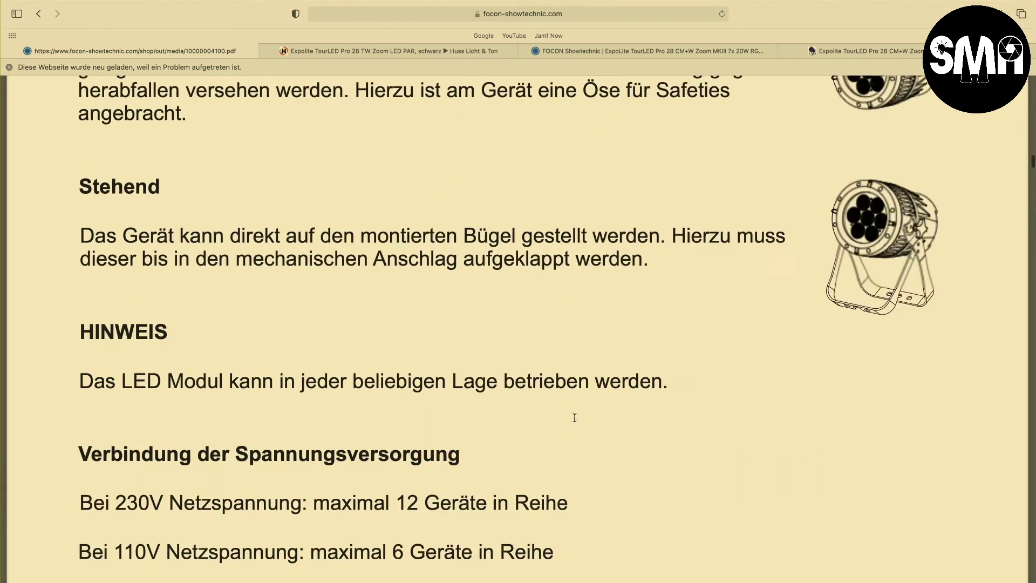
pyautogui.scroll(8, 573, 418)
pyautogui.scroll(2, 574, 417)
pyautogui.scroll(7, 574, 418)
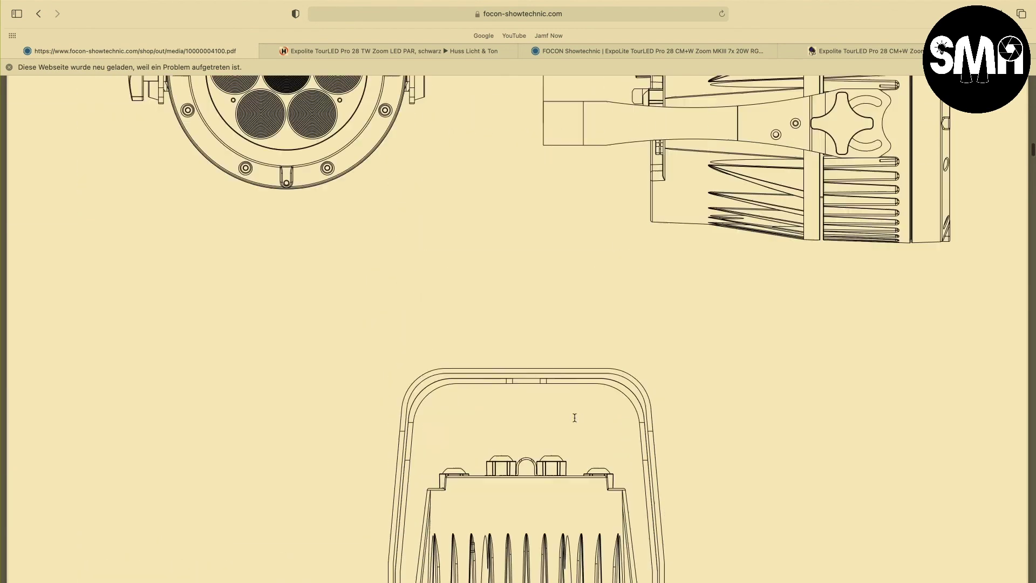
pyautogui.scroll(4, 574, 418)
pyautogui.scroll(1, 574, 418)
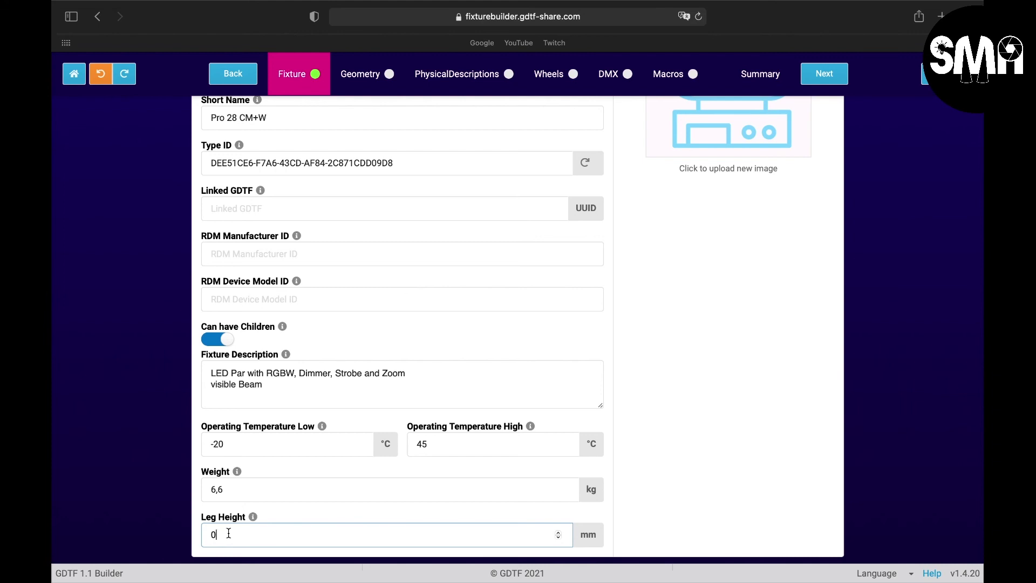
# - Set the leg height to 350 mm and switch to the Geometry page
pyautogui.press('BackSpace')
pyautogui.write('3')
pyautogui.write('50')
pyautogui.scroll(-2, 232, 494)
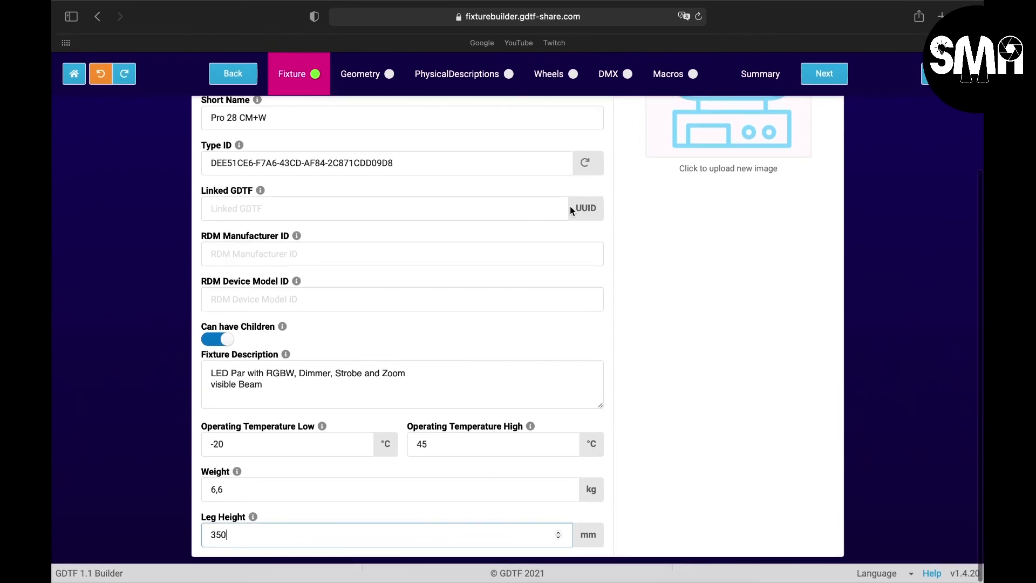
pyautogui.click(361, 78)
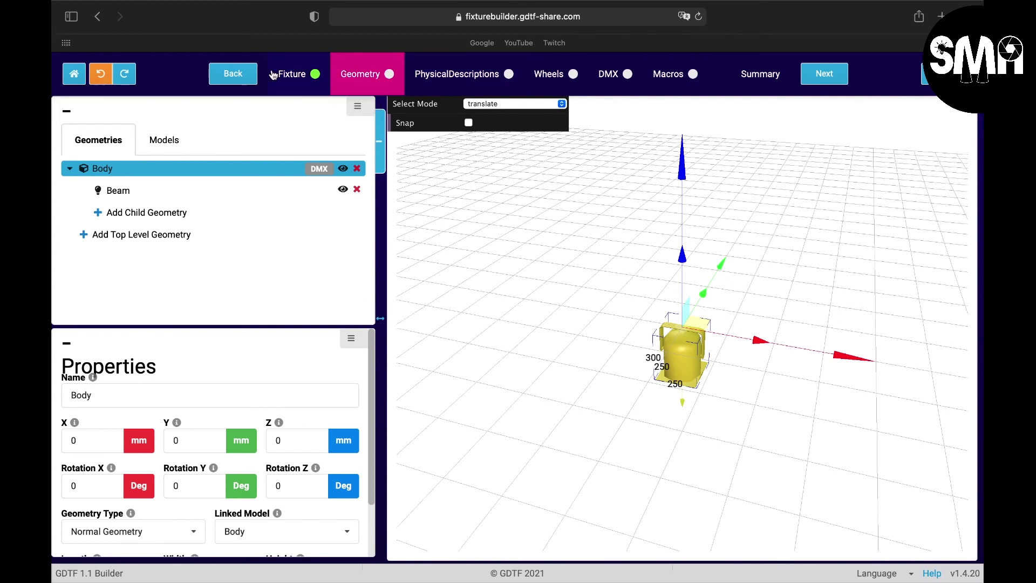
# - Return to the Fixture form to review the names, temperatures, 6,6 kg weight and 350 mm leg height
pyautogui.click(294, 75)
pyautogui.scroll(-3, 321, 341)
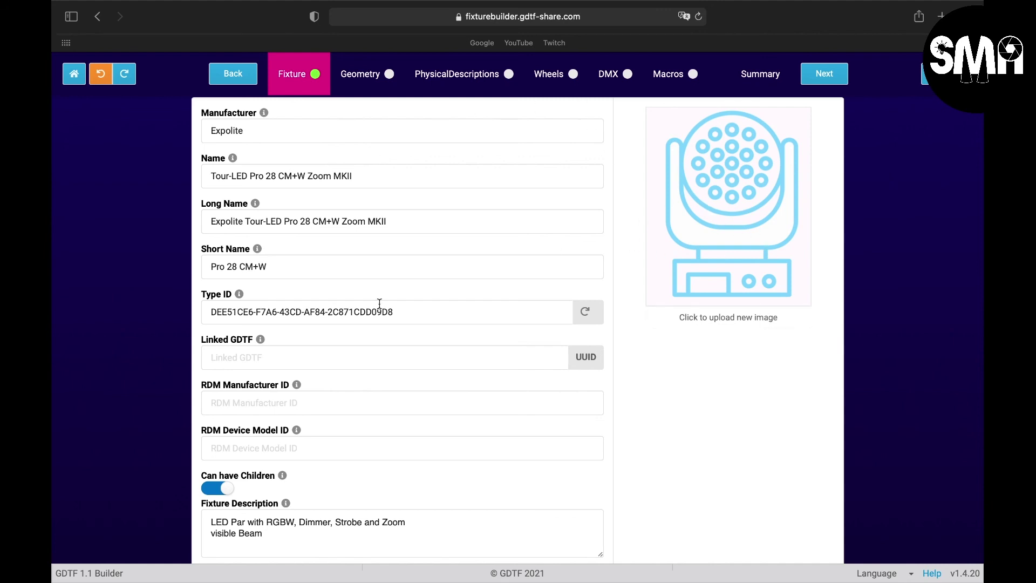
pyautogui.scroll(-4, 379, 302)
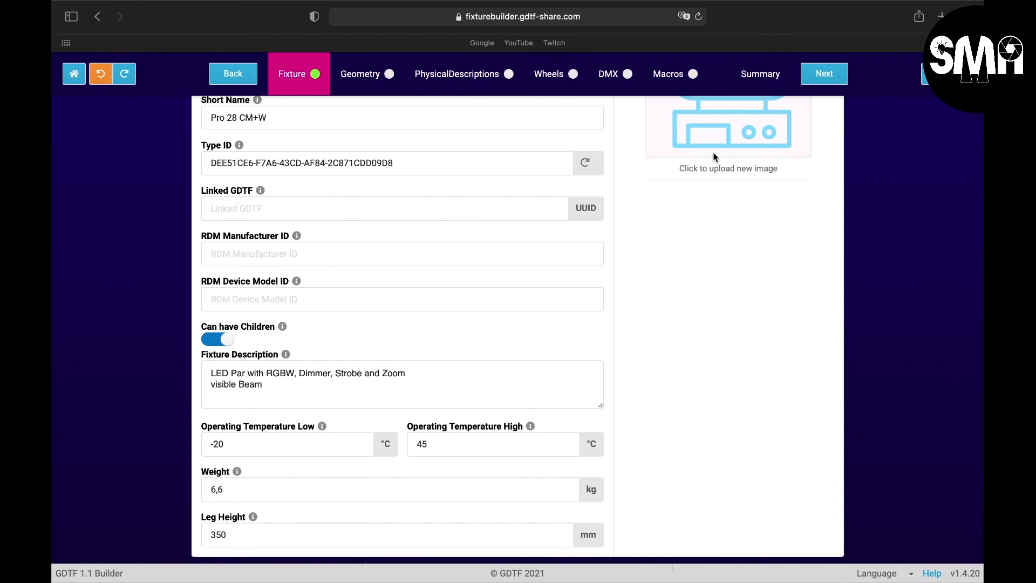
pyautogui.scroll(2, 712, 243)
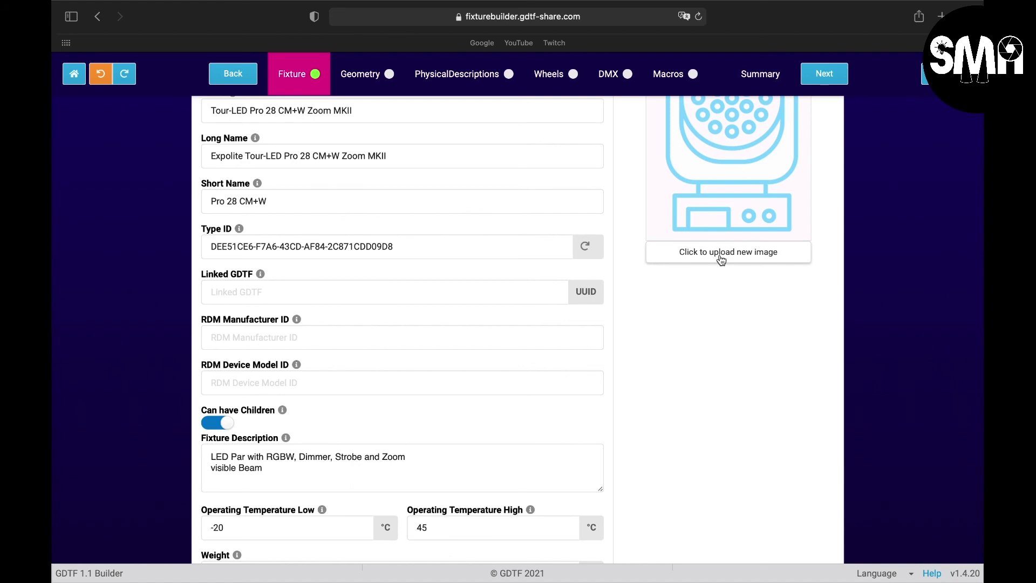
pyautogui.scroll(-2, 721, 259)
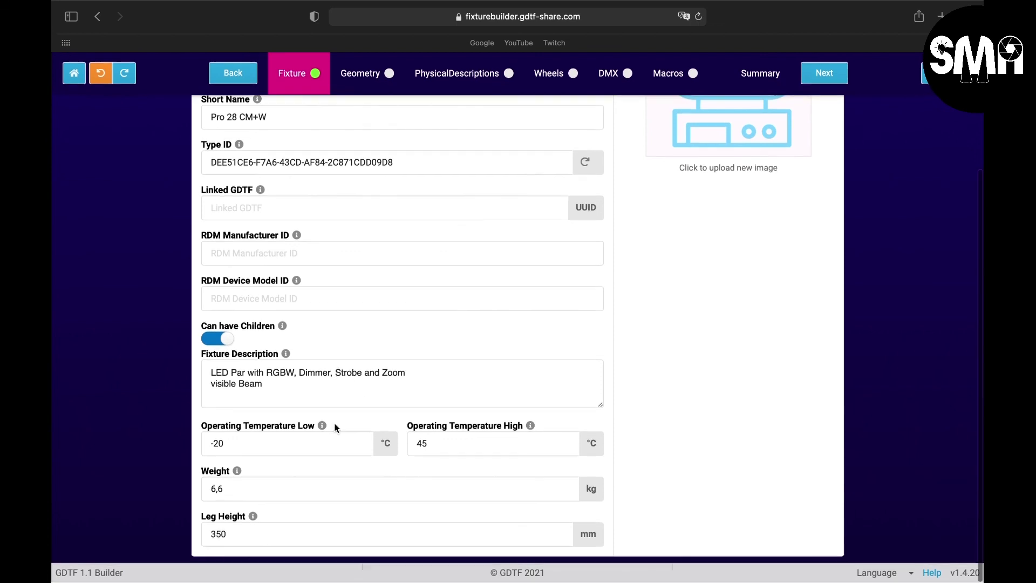
pyautogui.scroll(3, 354, 114)
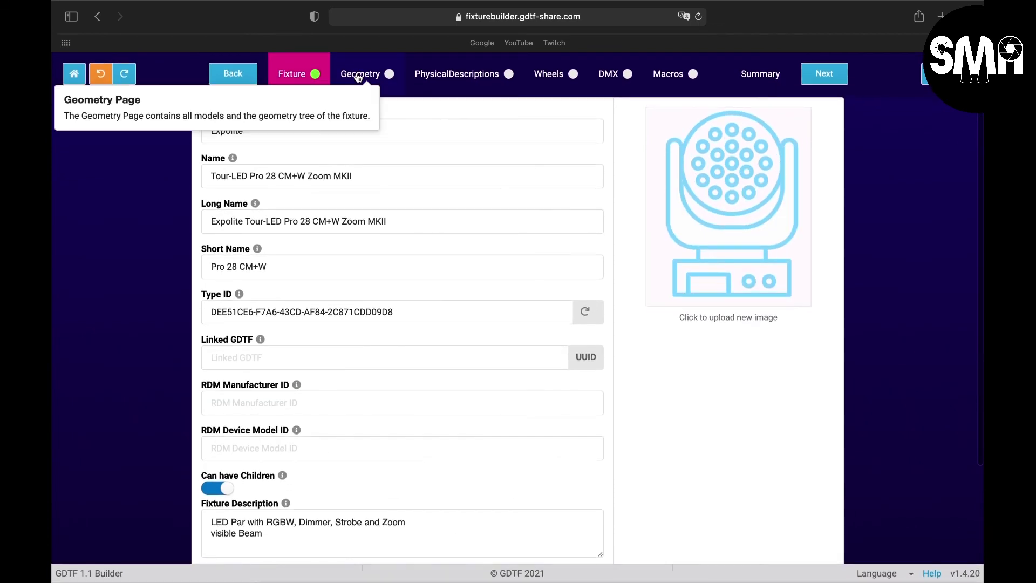
pyautogui.click(358, 74)
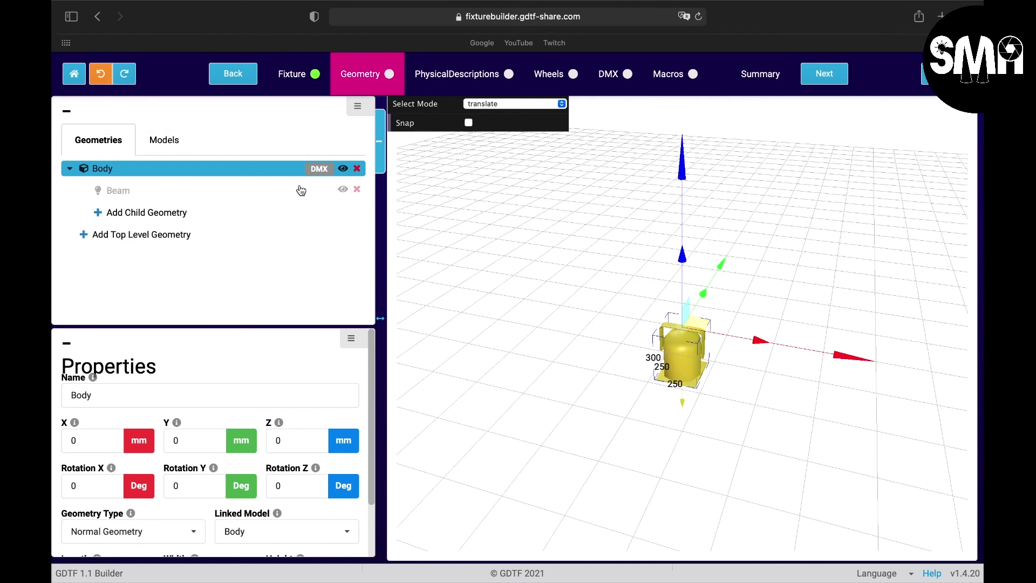